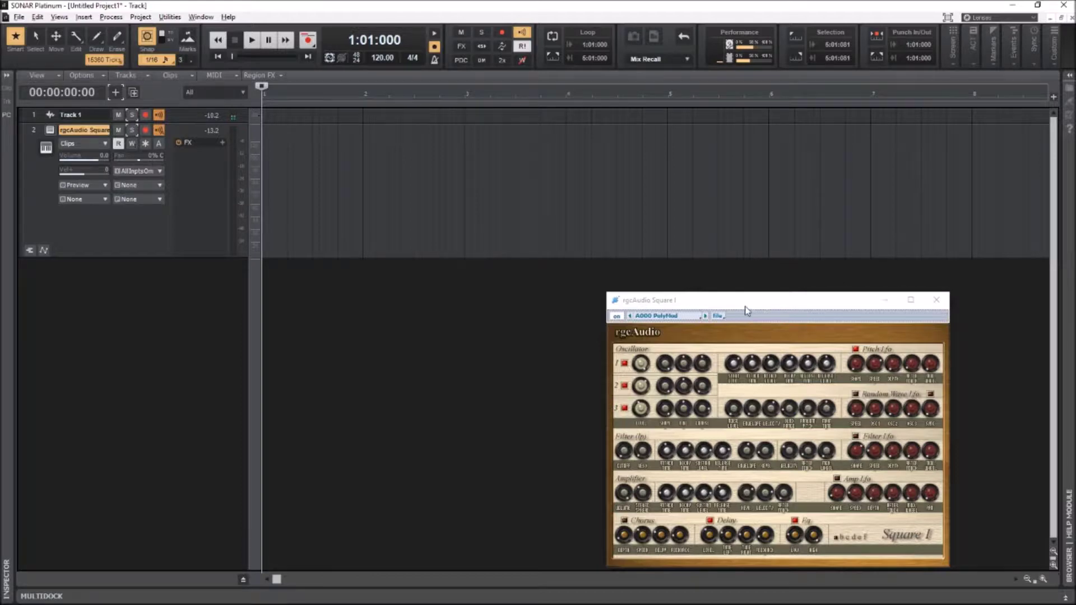
- Move the rgcAudio Square I synth panel to a new spot on screen
drag(746, 311, 675, 281)
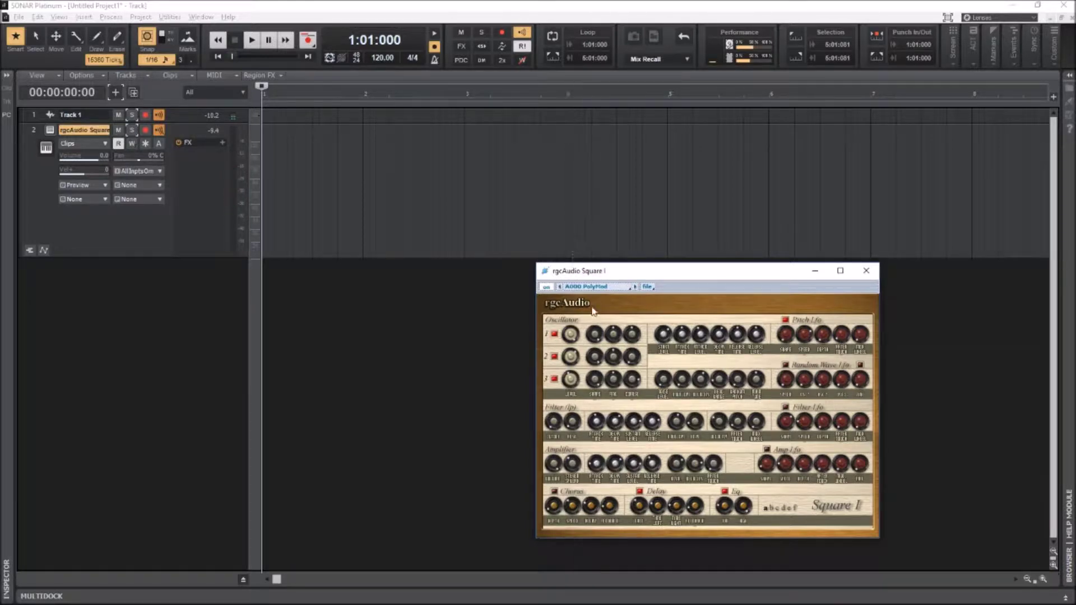
- Turn off Oscillators 1, 2 and 3 in the Square I synth
click(554, 334)
click(554, 356)
click(554, 379)
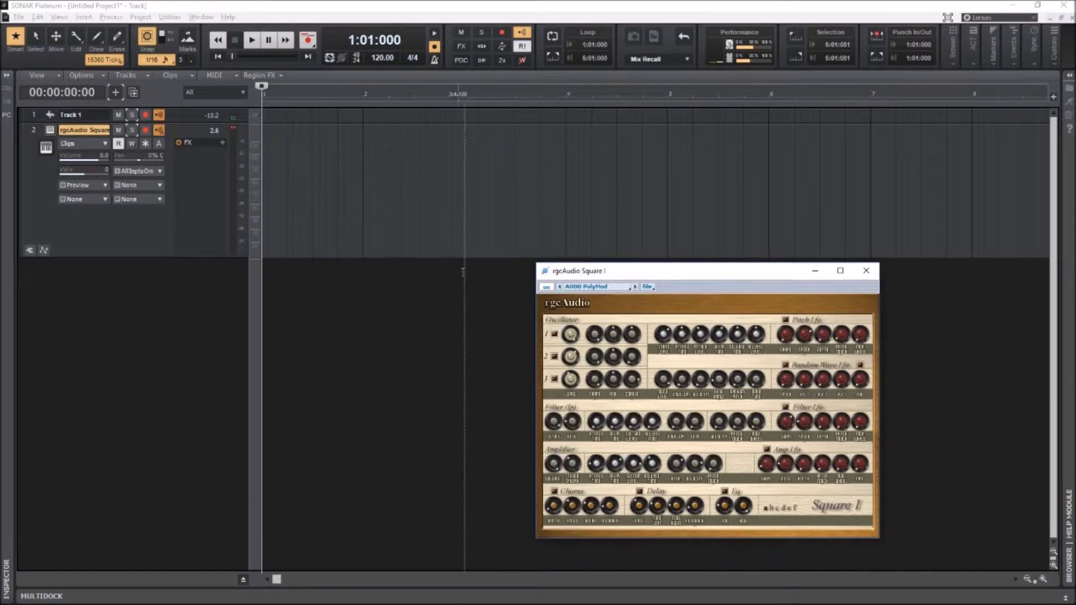
- Draw a long C5 note from bar 1 to bar 5 in the synth track's Piano Roll
click(461, 295)
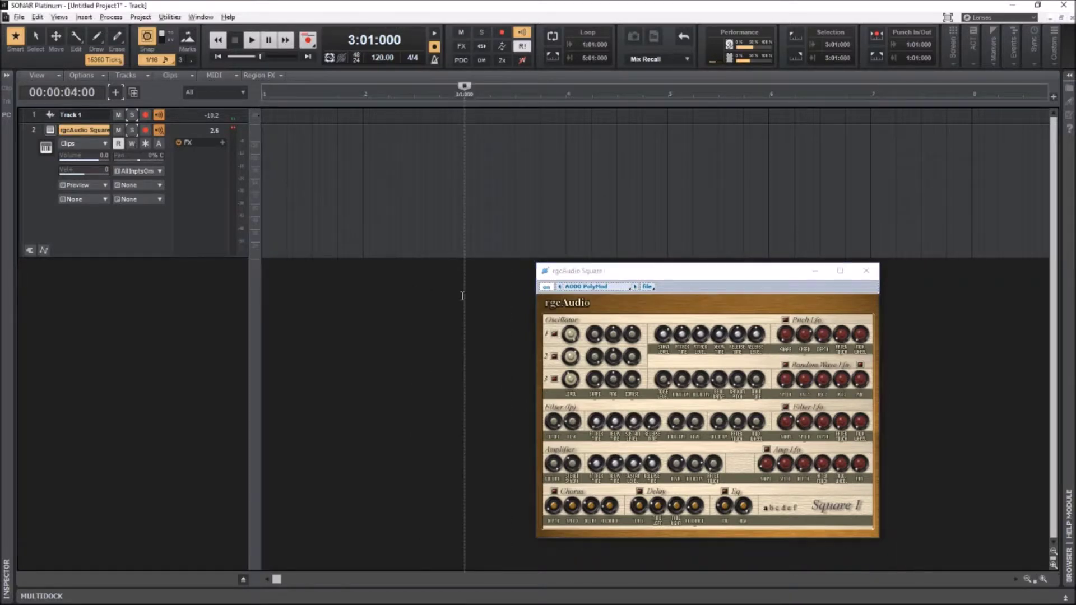
key(alt+3)
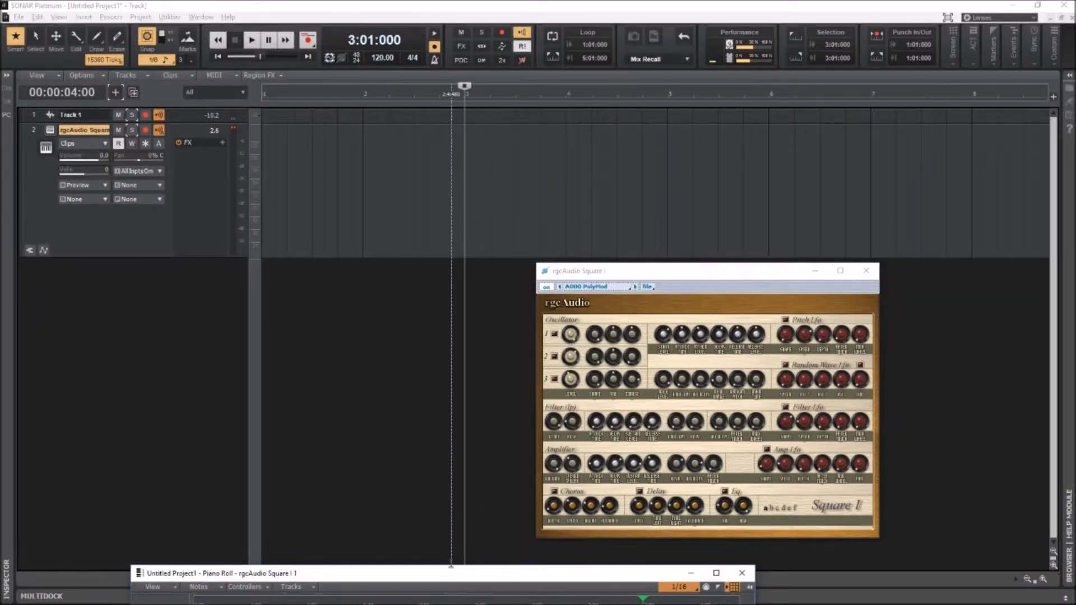
drag(451, 570, 513, 2)
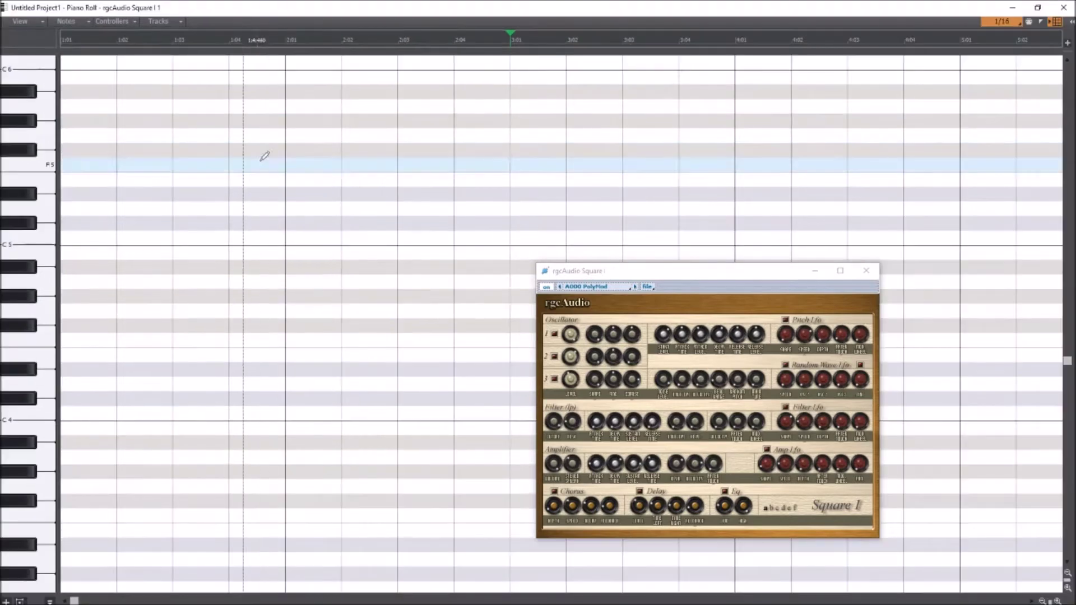
click(66, 237)
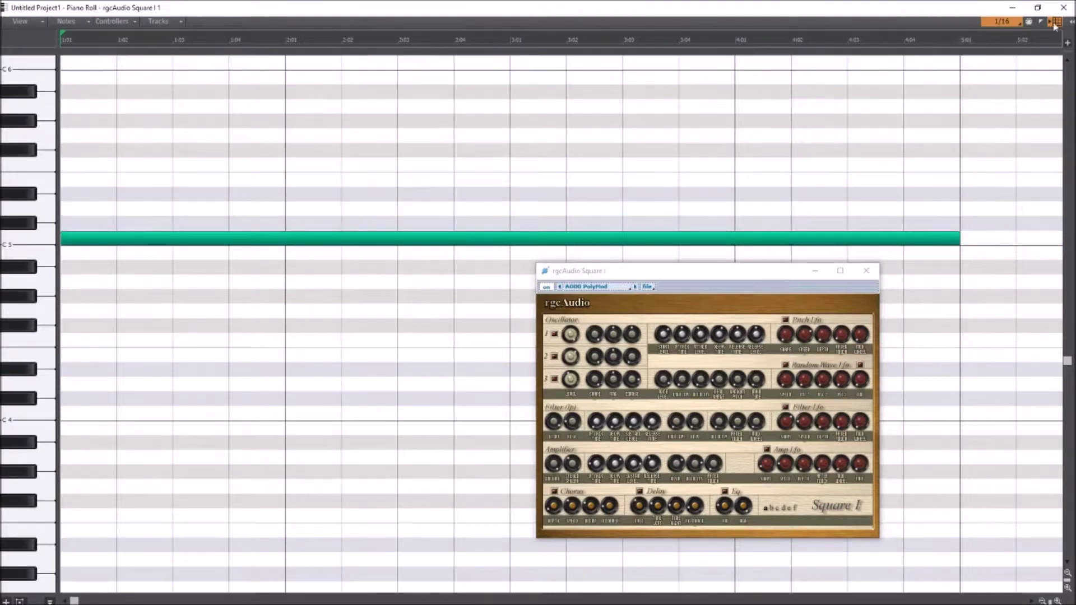
click(1063, 9)
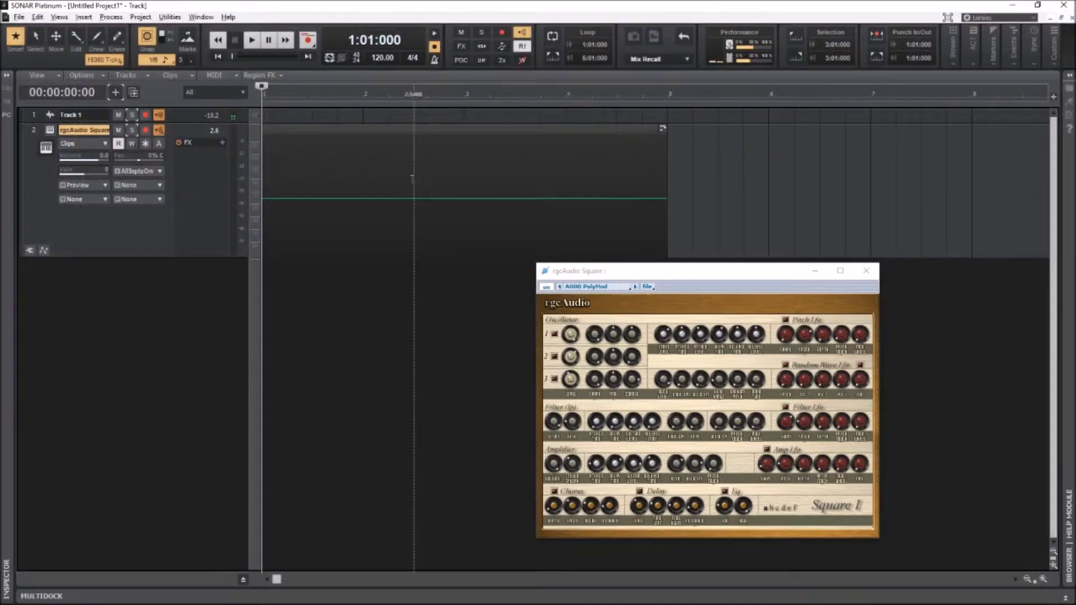
- Play the note back, then lower the synth track's volume to -4.7
key(space)
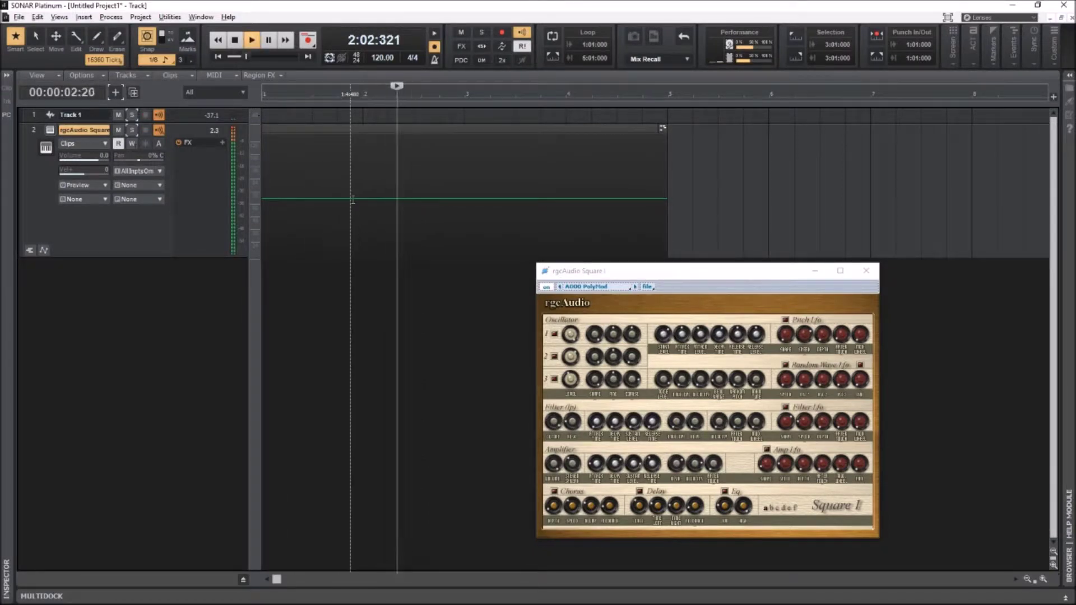
key(space)
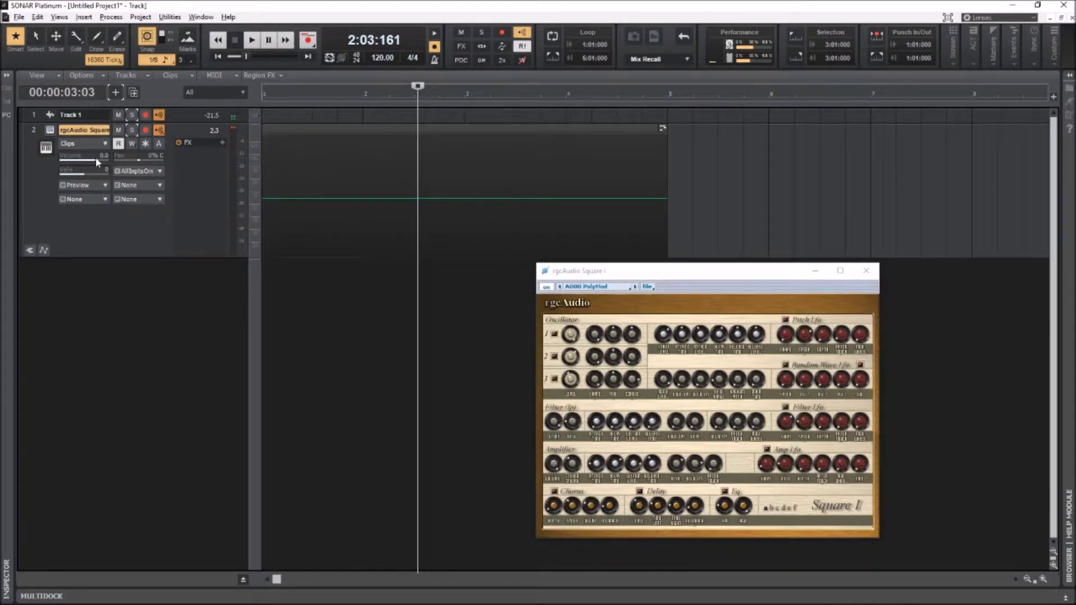
drag(96, 160, 96, 161)
- Add an automation lane for the Square I Frequency parameter and make it taller
click(44, 251)
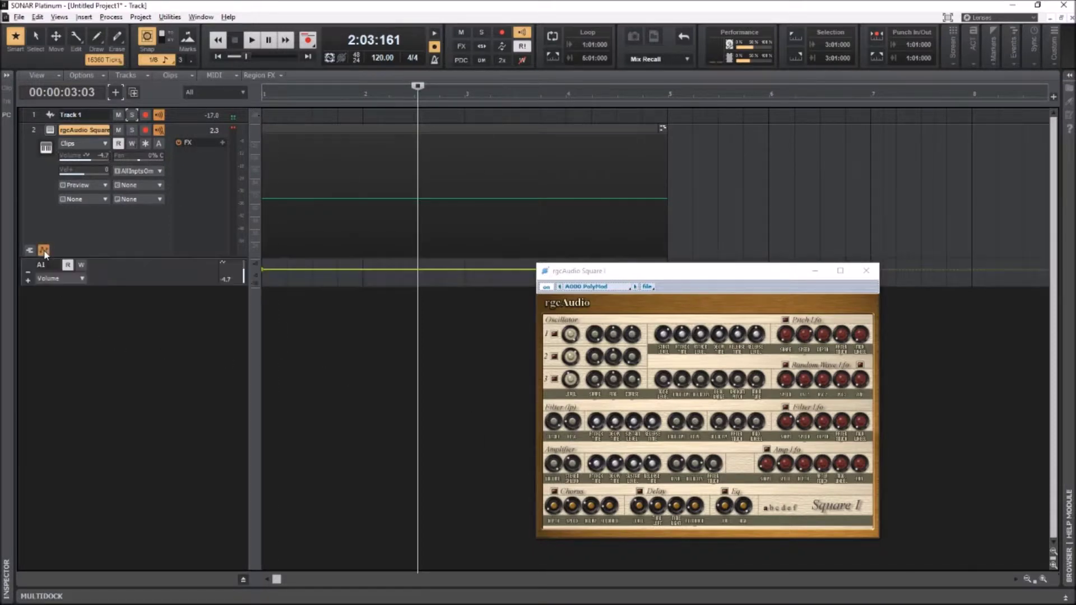
click(82, 278)
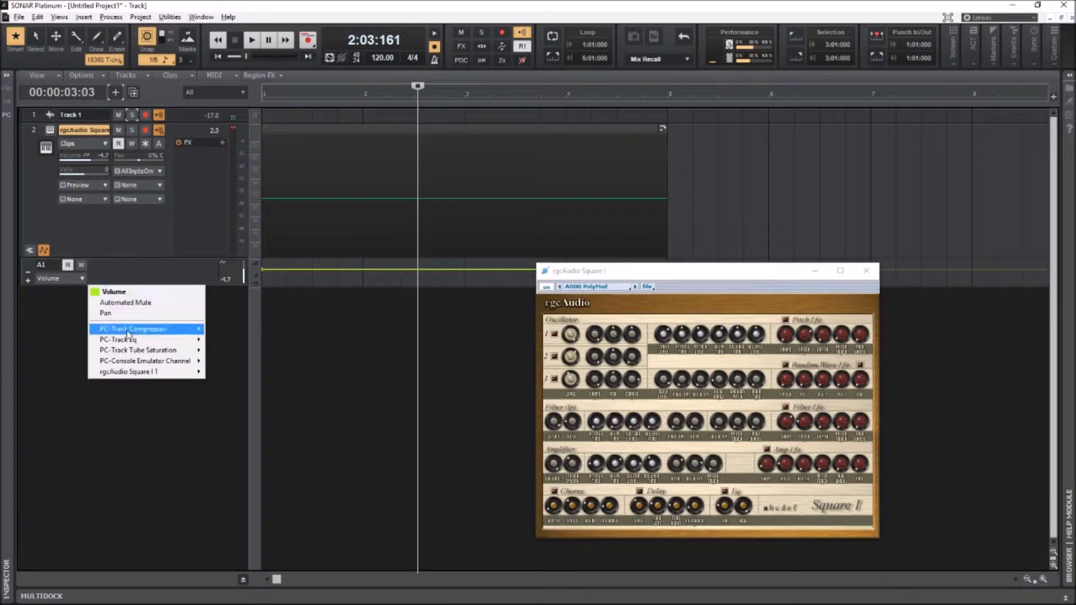
mouse_move(149, 375)
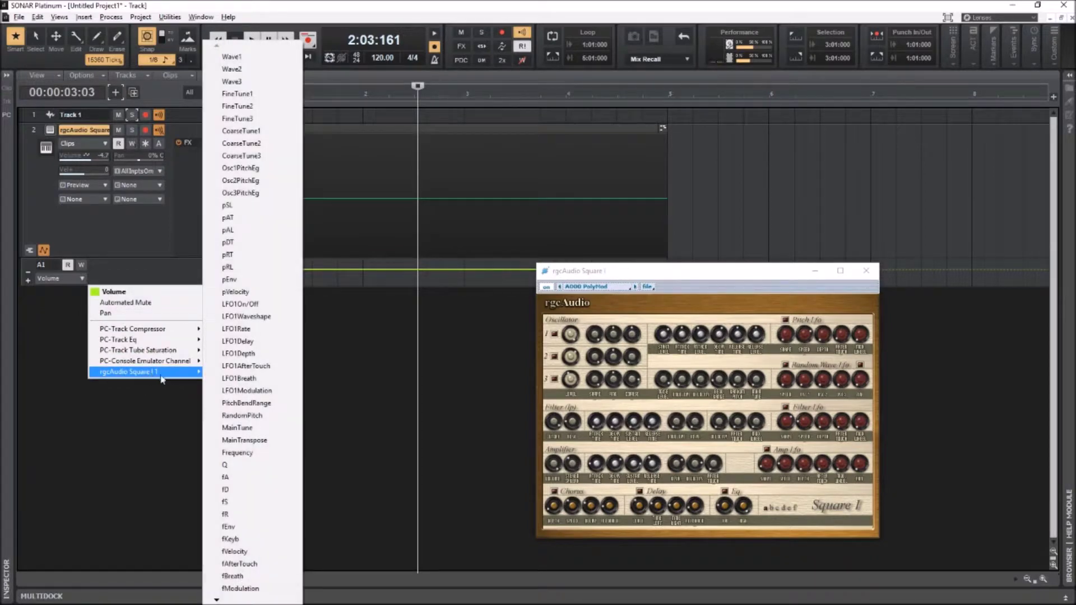
click(254, 455)
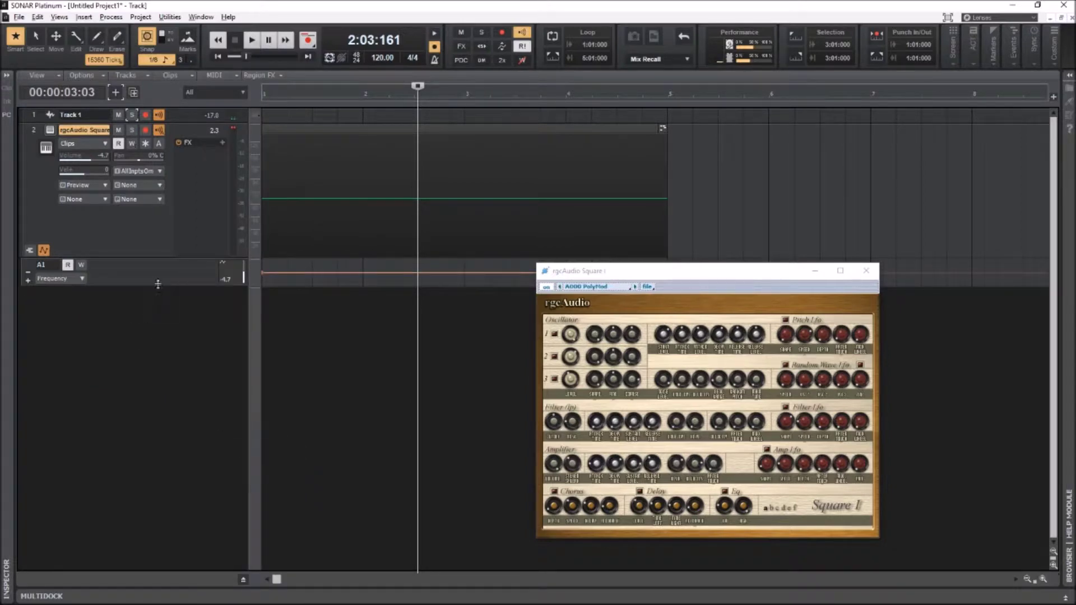
drag(158, 284, 153, 343)
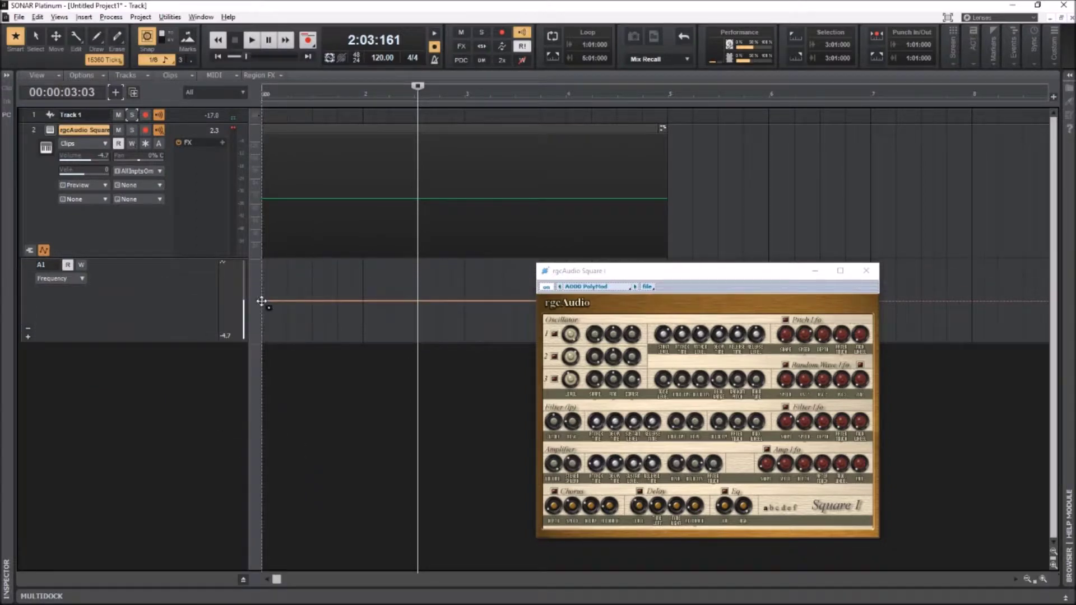
- Ramp the Frequency envelope upward from bar 1 to bar 5, play it, and enable the amp LFO
drag(261, 301, 263, 340)
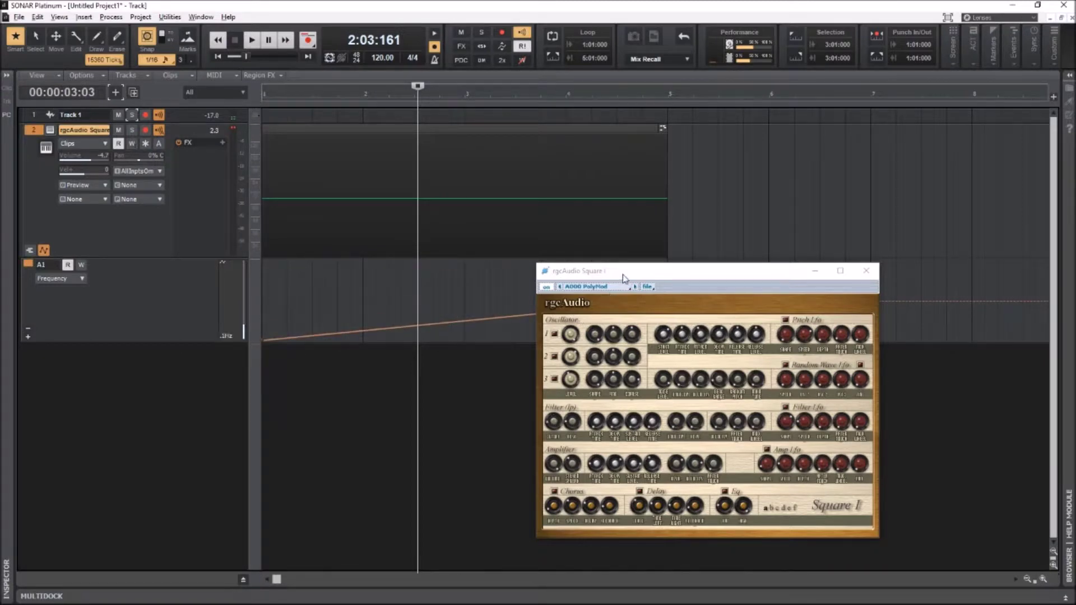
drag(623, 274, 784, 275)
drag(672, 301, 667, 272)
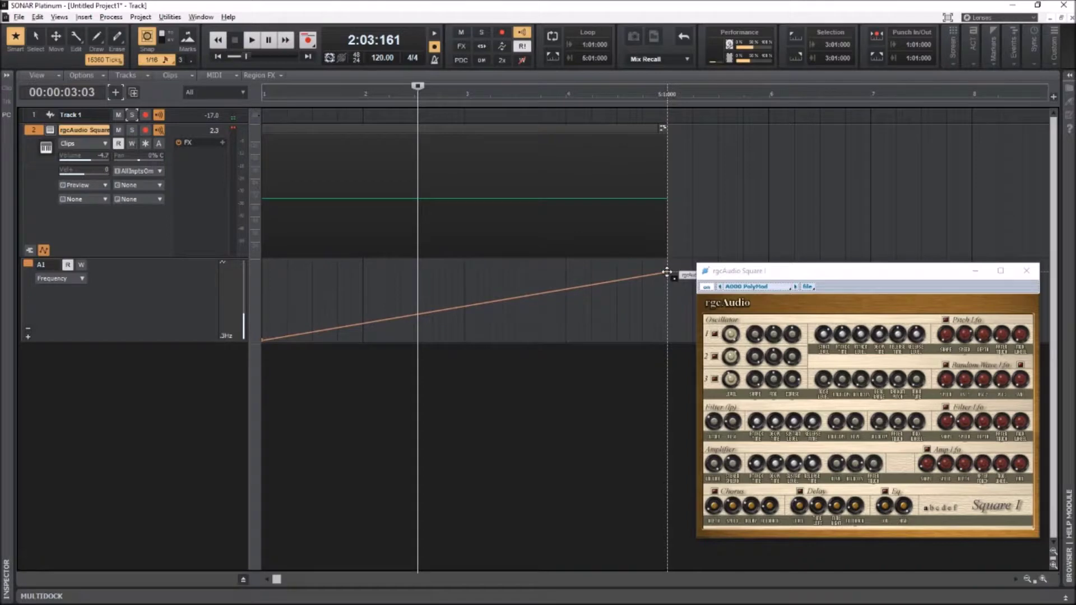
key(w)
key(space)
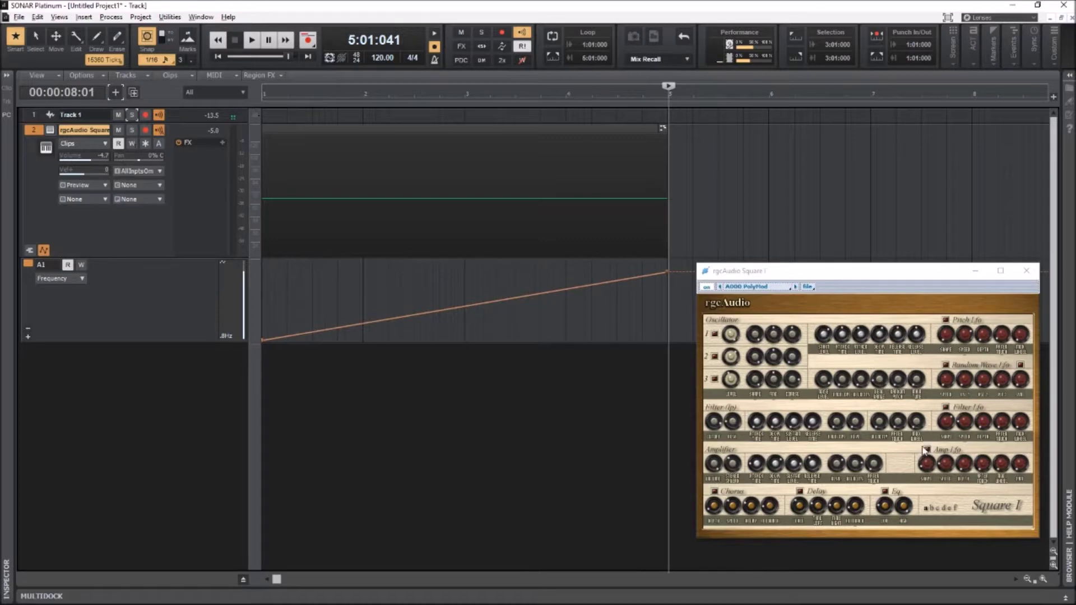
click(928, 451)
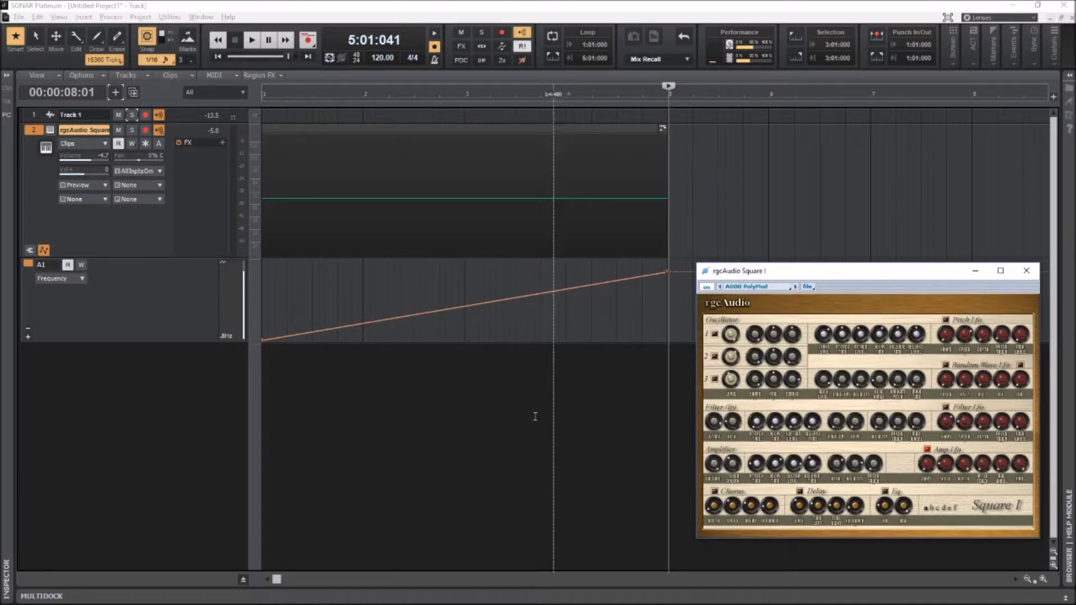
- Add a second automation lane to the Square I track
click(28, 337)
- Assign lane A2 to Square I LFO3Rate and ramp it upward from bar 1 to bar 5
click(84, 365)
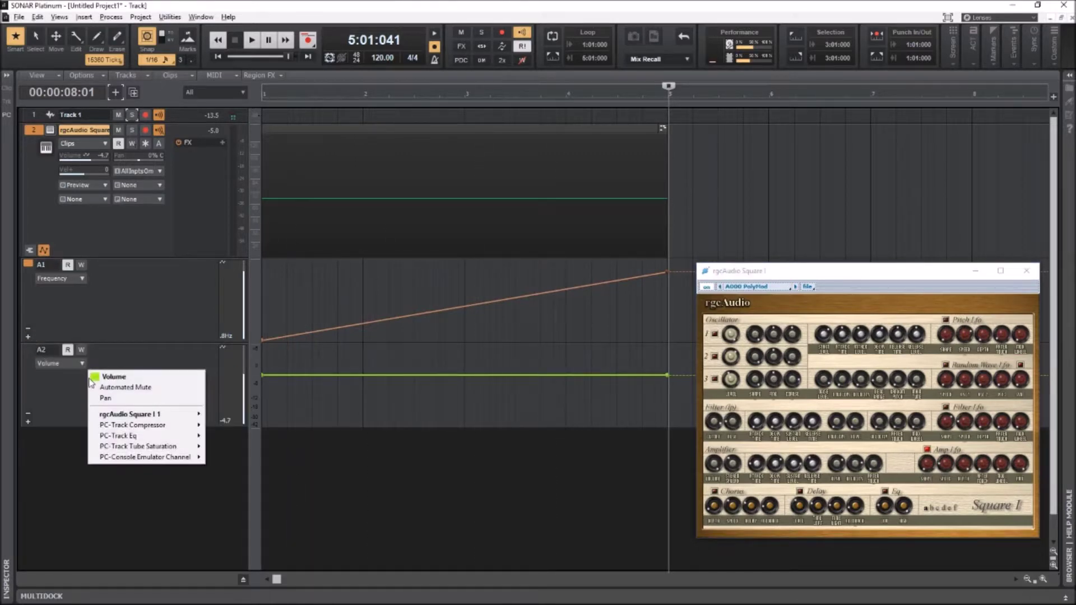
mouse_move(131, 417)
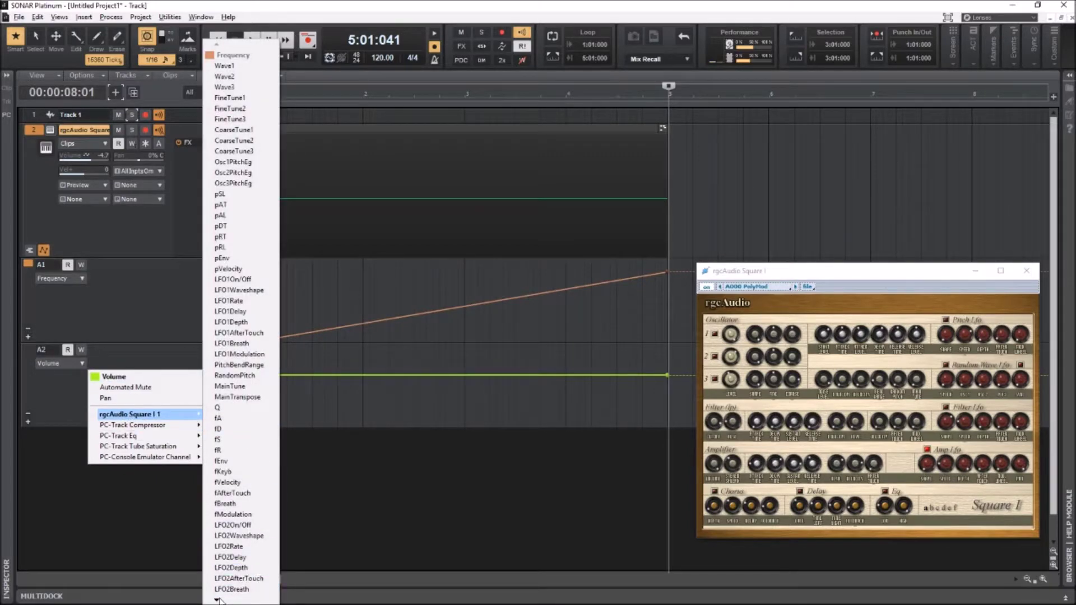
mouse_move(219, 599)
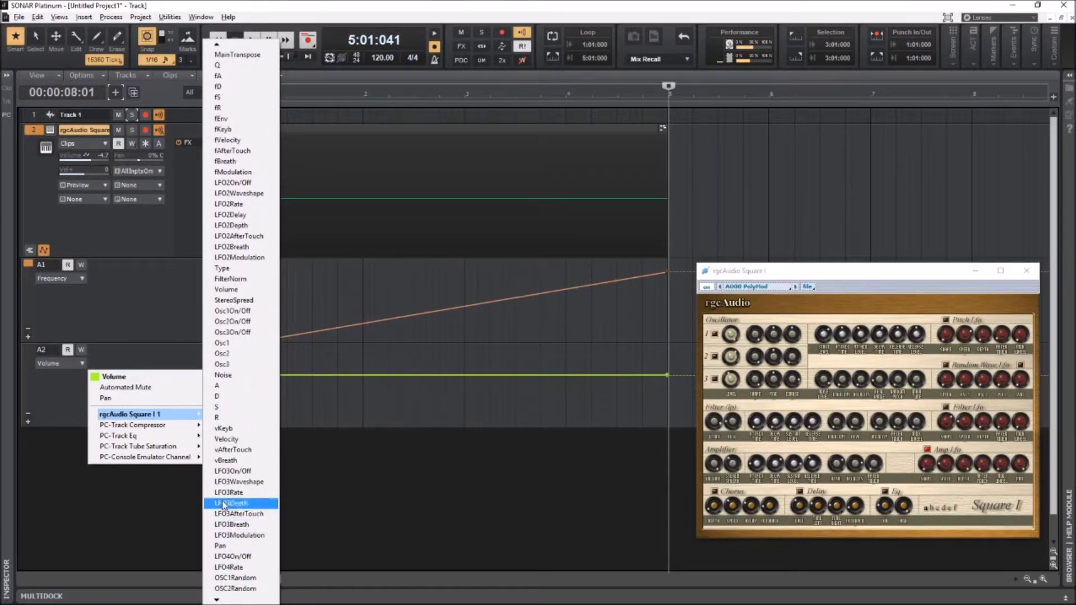
click(223, 493)
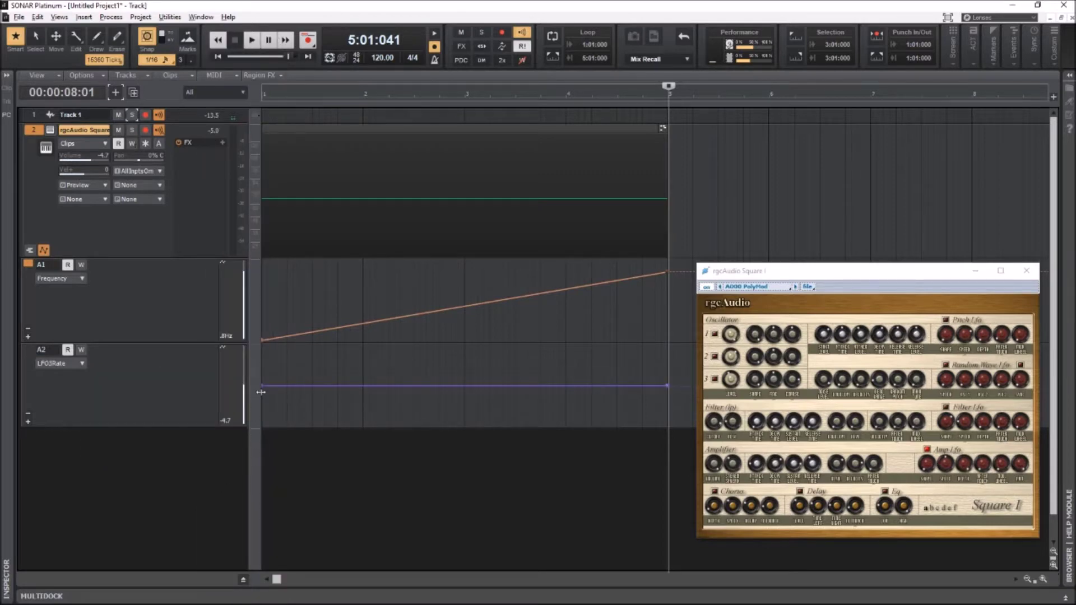
drag(264, 393, 264, 424)
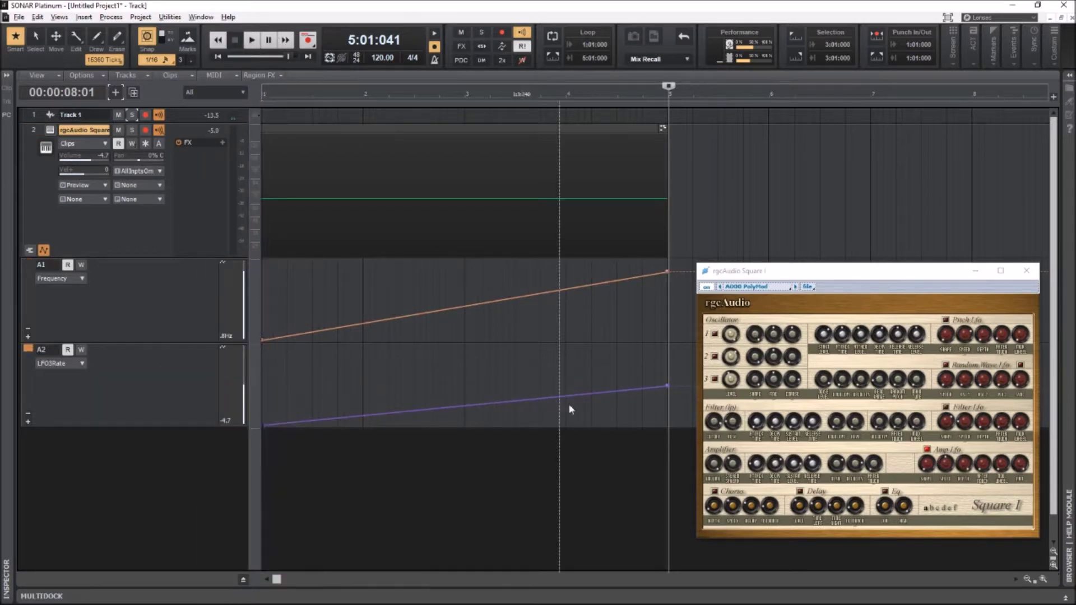
drag(670, 385, 669, 346)
- Play both sweeps from the start, then set the Frequency and LFO3Rate envelopes to Slow Curve
key(w)
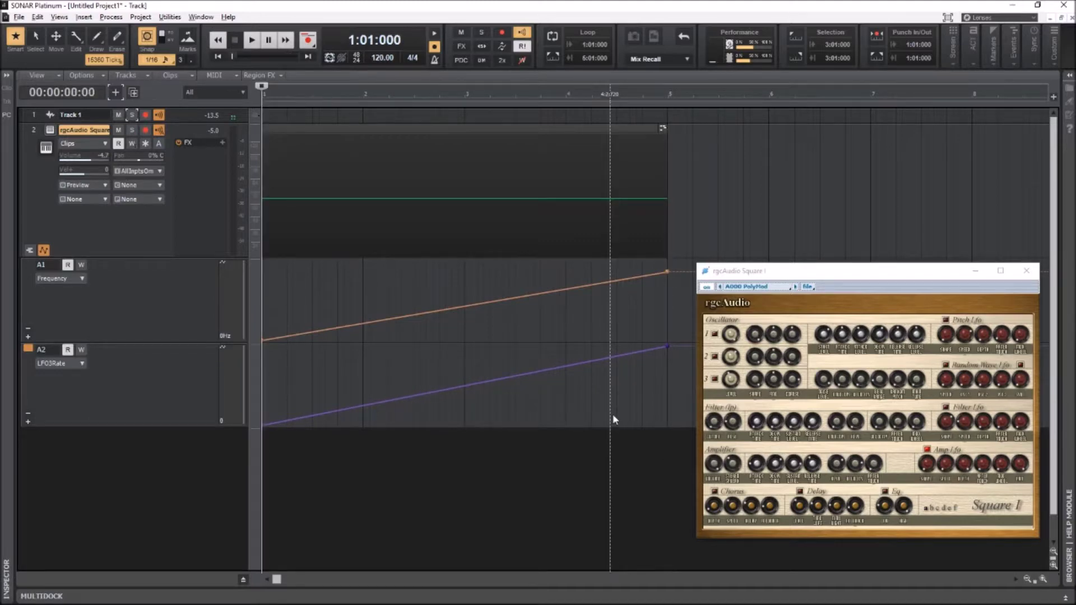
key(space)
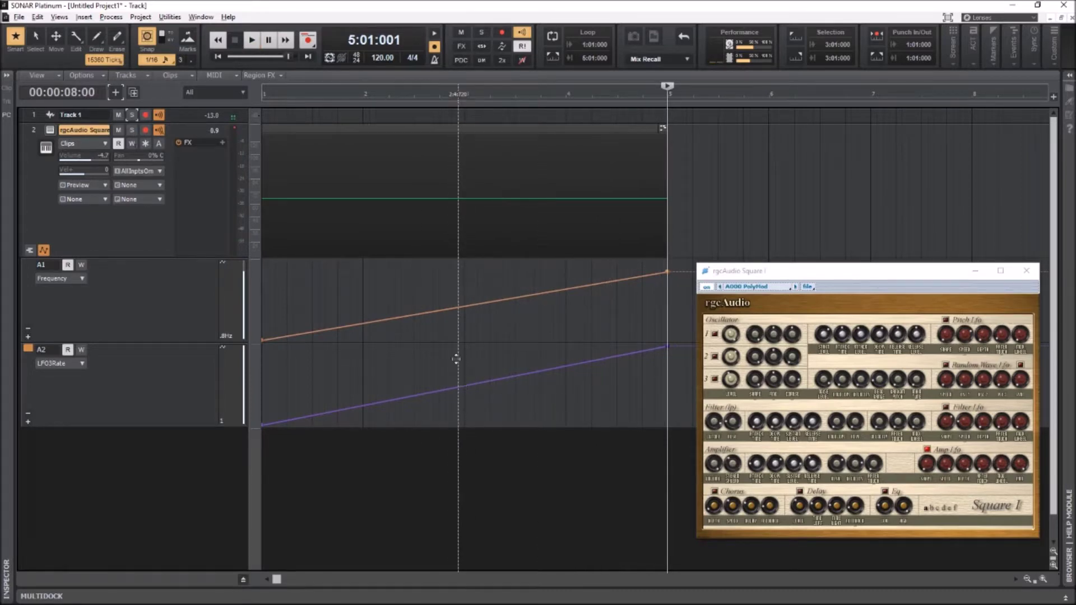
right_click(463, 303)
click(491, 352)
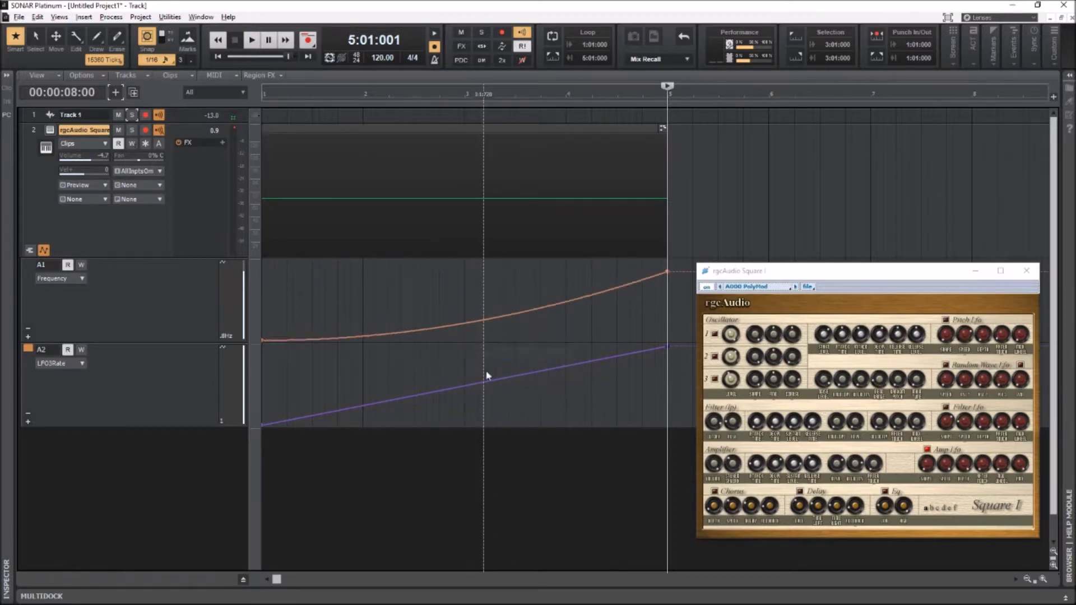
right_click(489, 380)
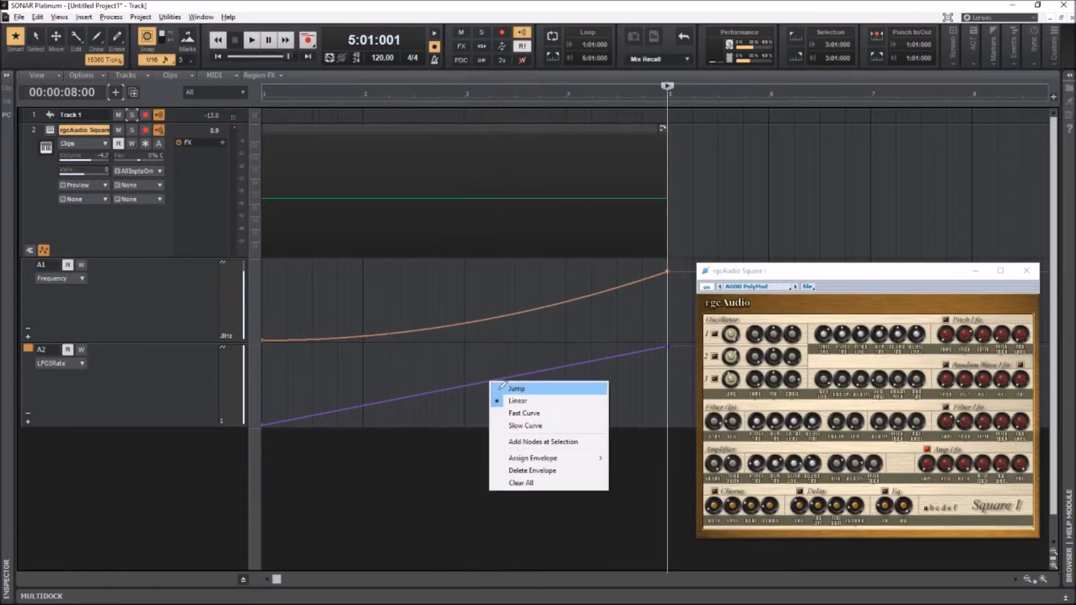
click(521, 429)
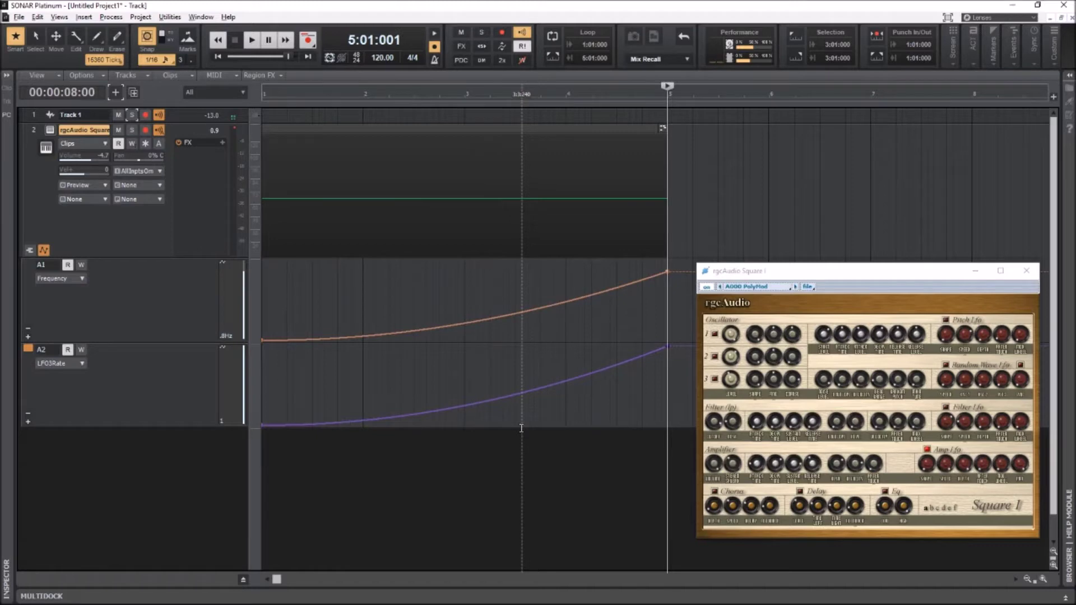
key(w)
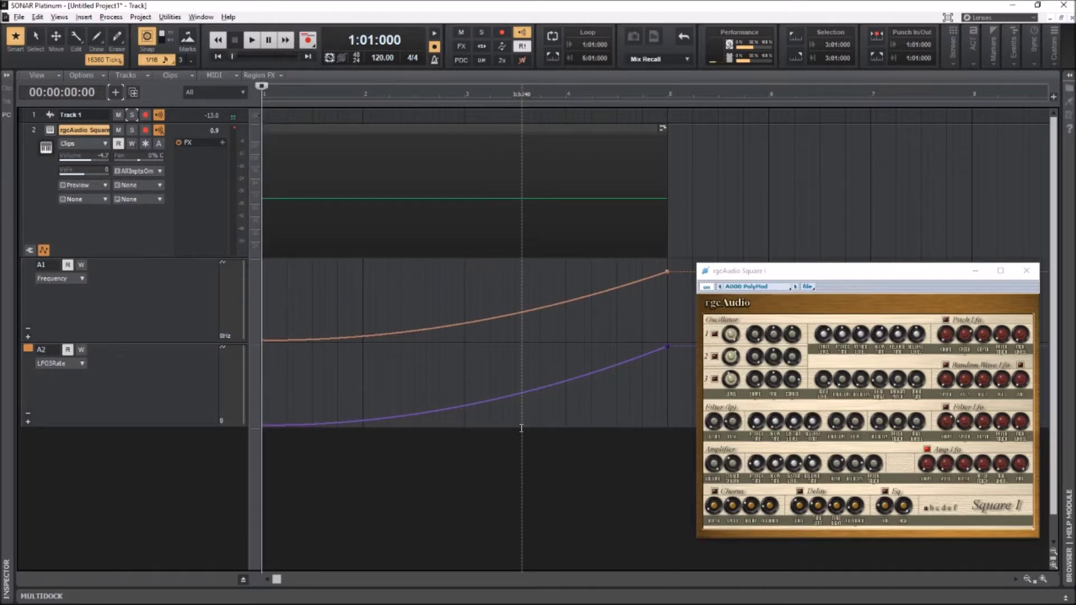
key(space)
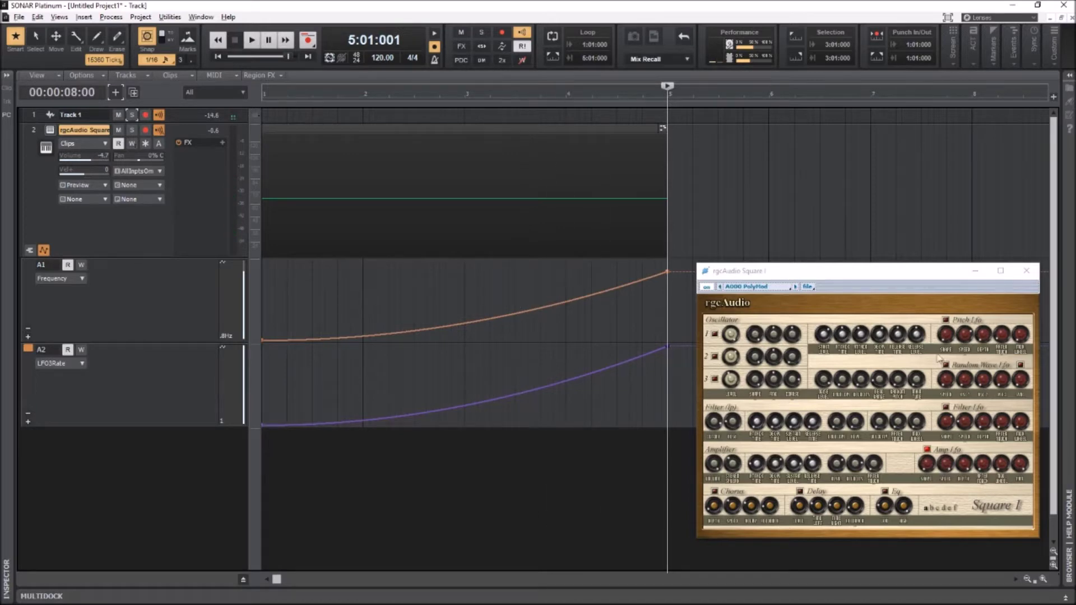
- Bounce track 2's synth clip to a new Entire Mix track, mute track 2, and select the bounce
click(1026, 270)
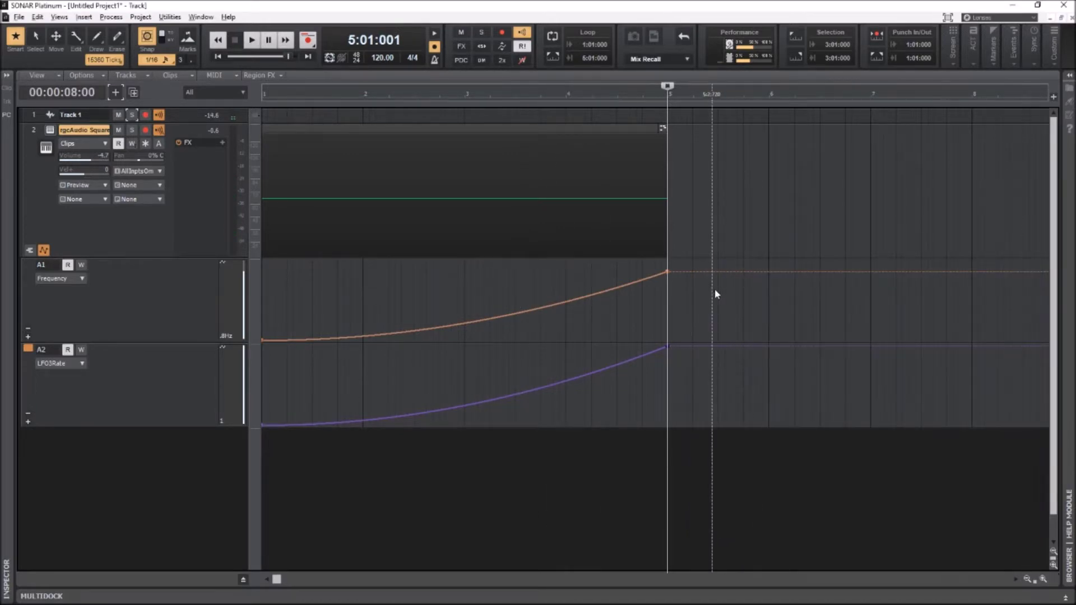
click(443, 131)
click(442, 132)
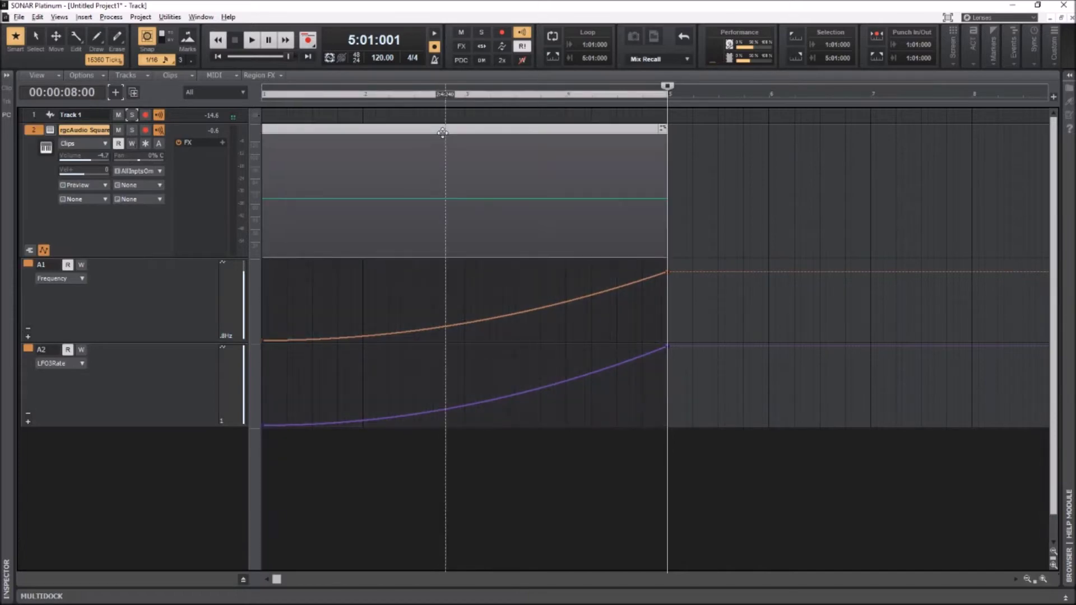
click(143, 75)
click(147, 116)
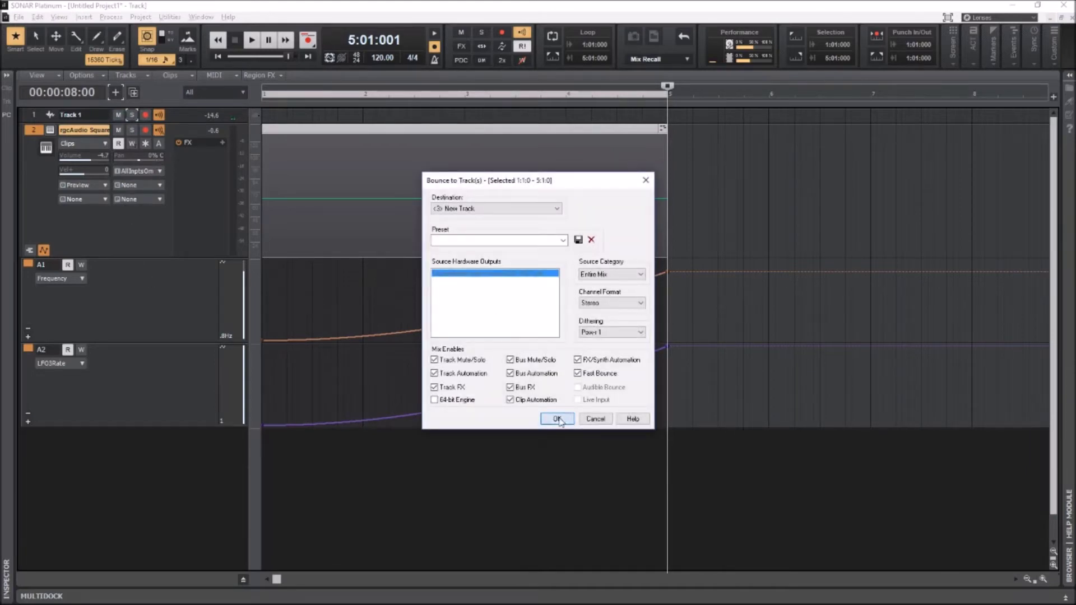
click(557, 419)
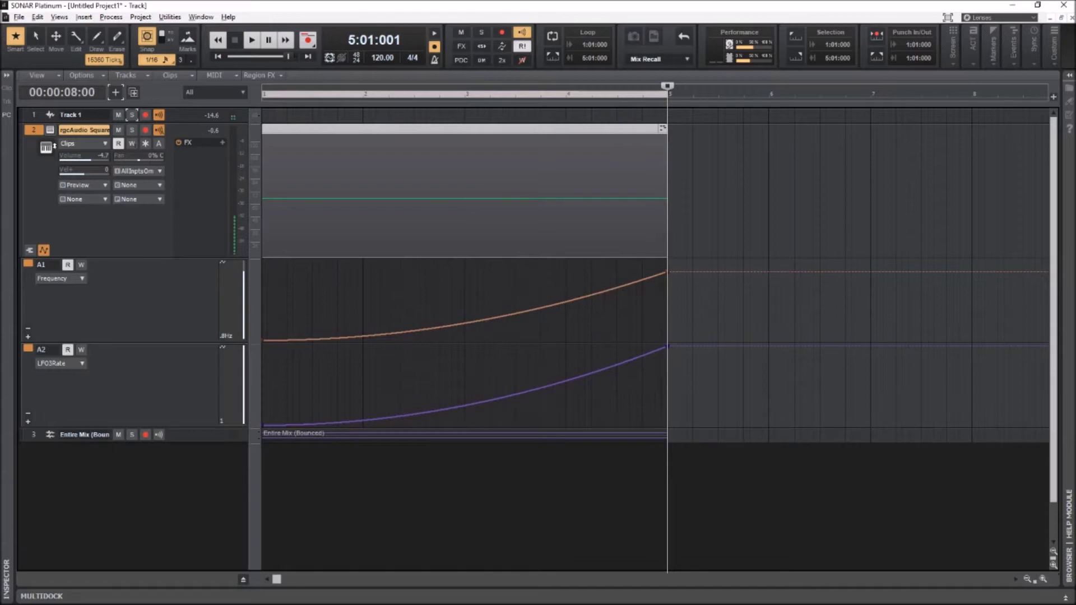
click(118, 130)
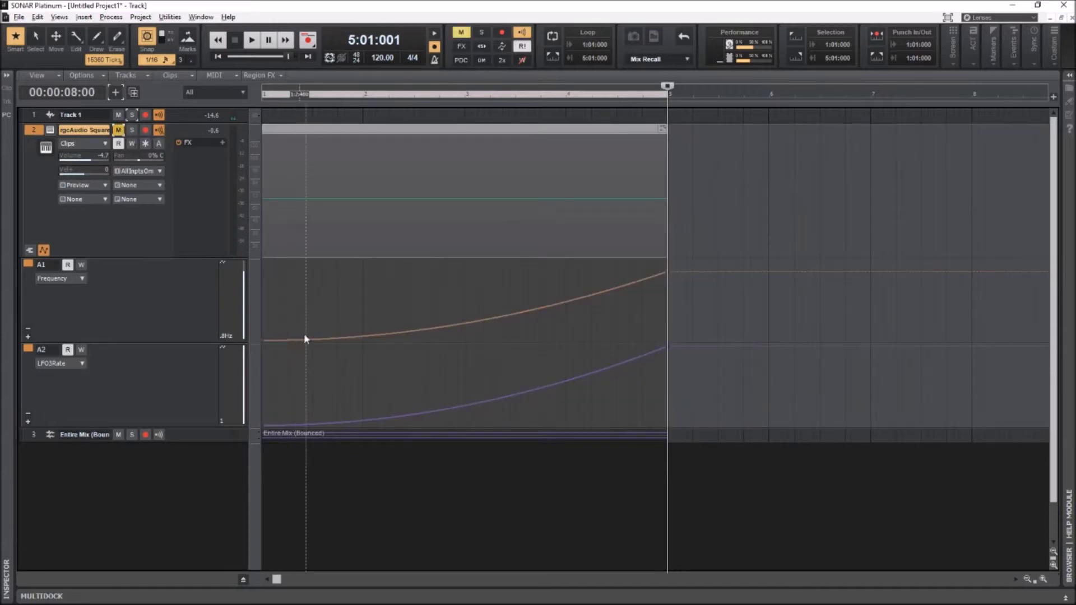
click(39, 433)
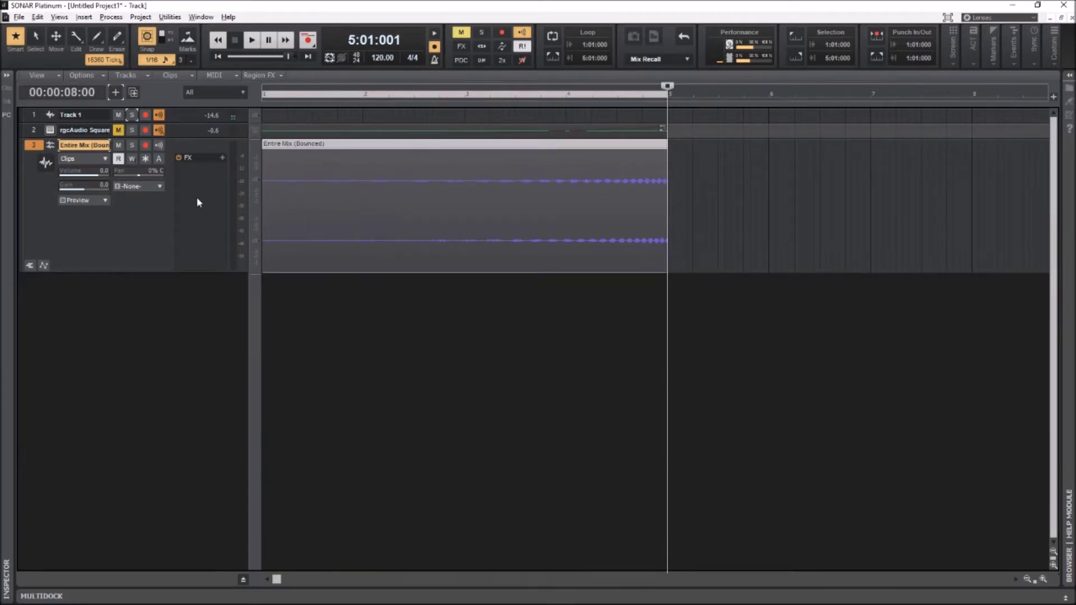
- Insert a Delay 1/8th send on track 3 from its track-pane context menu
right_click(135, 224)
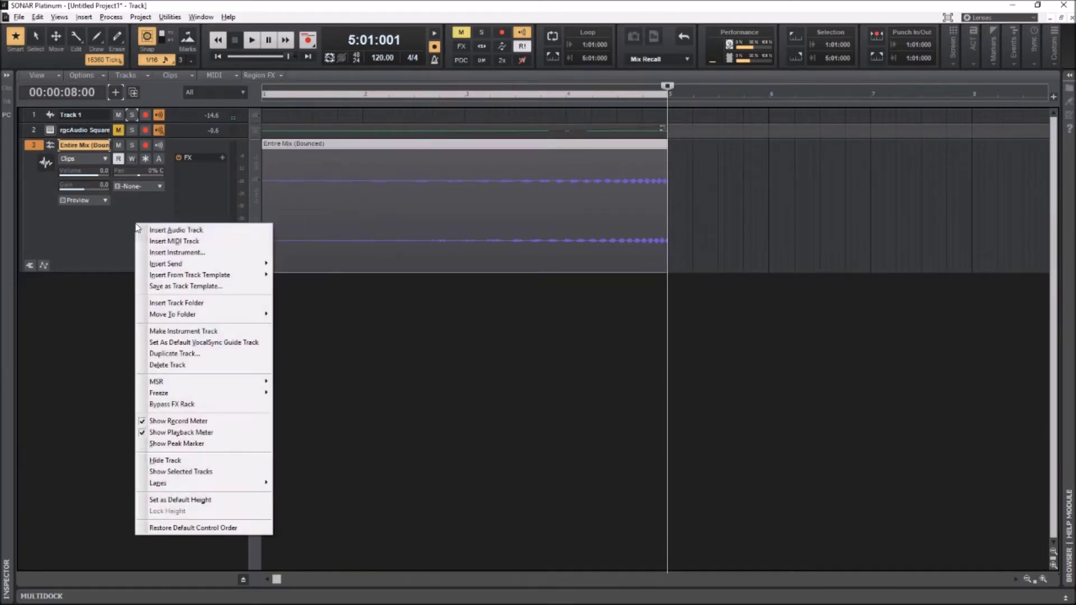
mouse_move(195, 263)
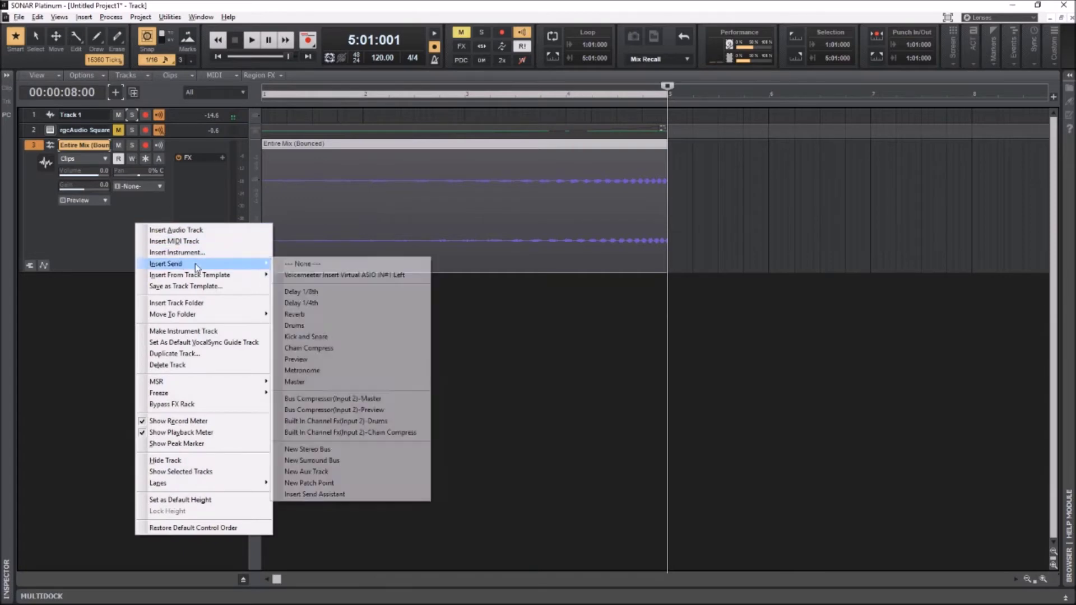
click(321, 292)
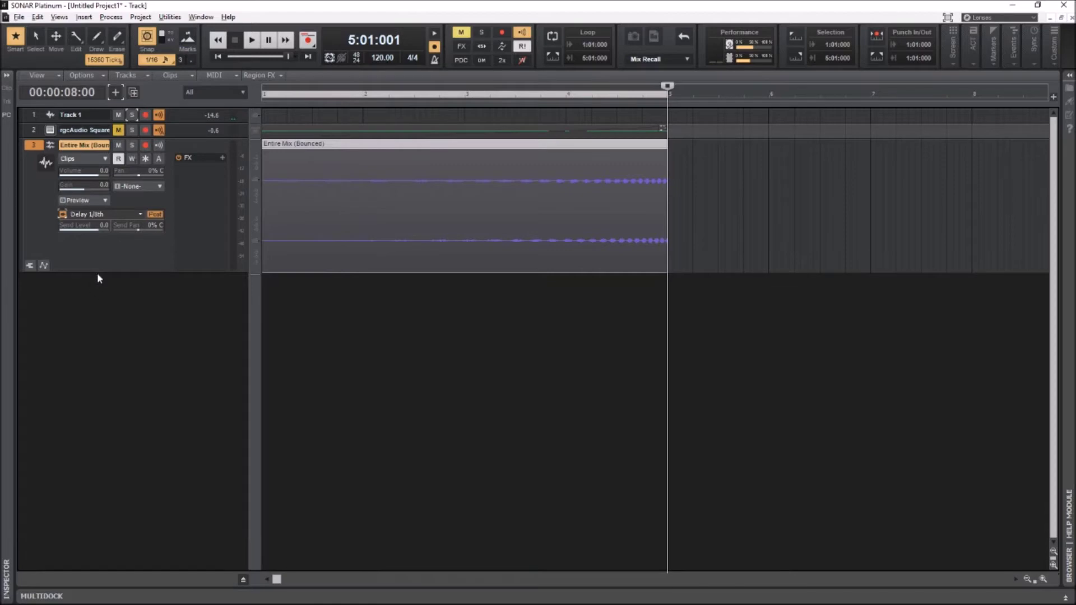
- Add a Delay 1/8th Send Level automation lane on track 3 and enlarge it
click(44, 266)
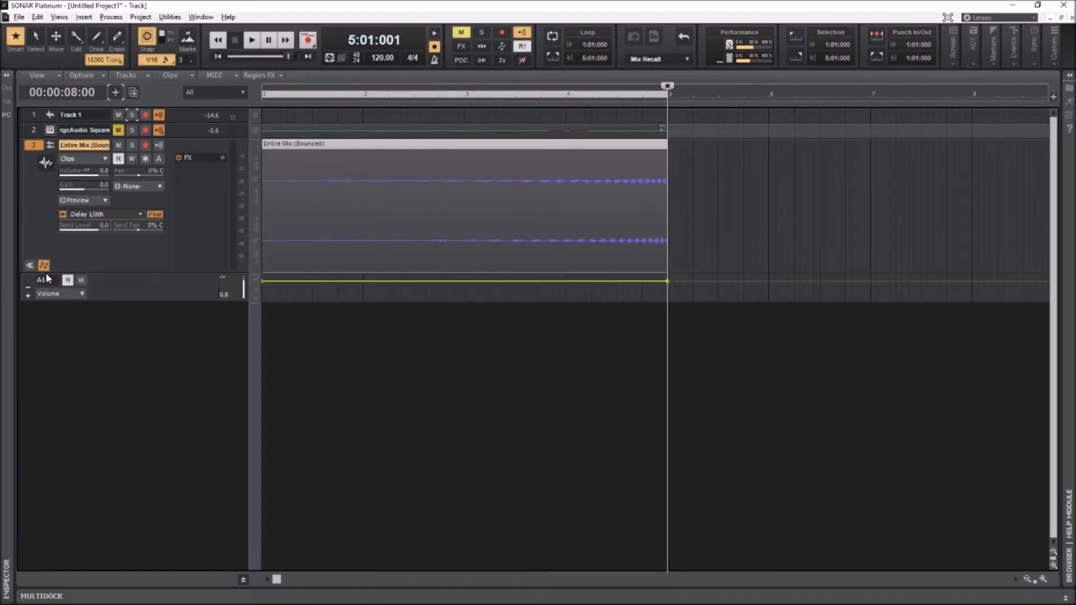
click(83, 294)
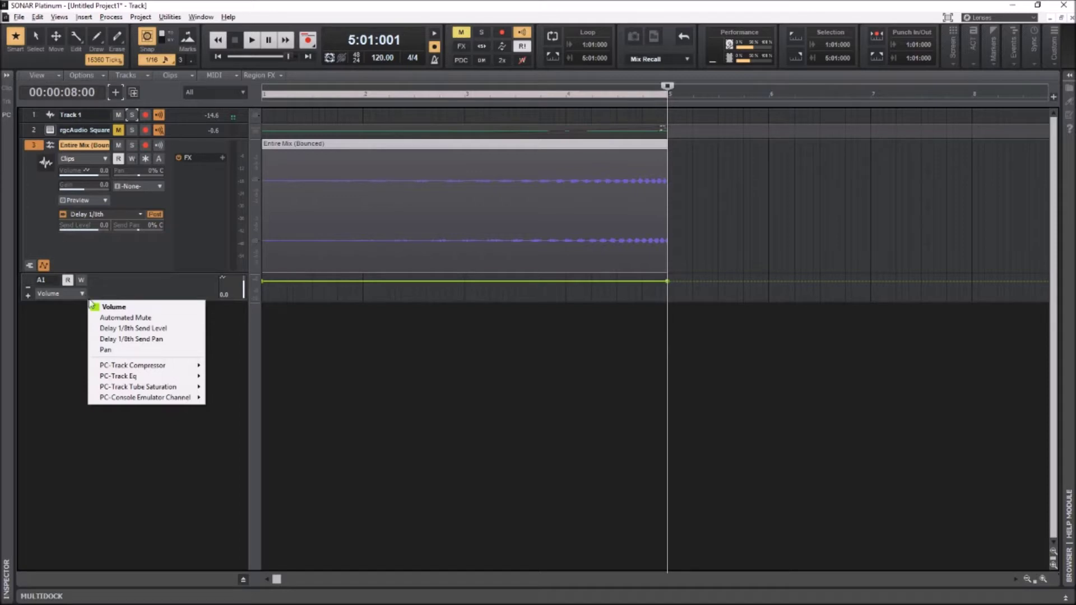
click(124, 328)
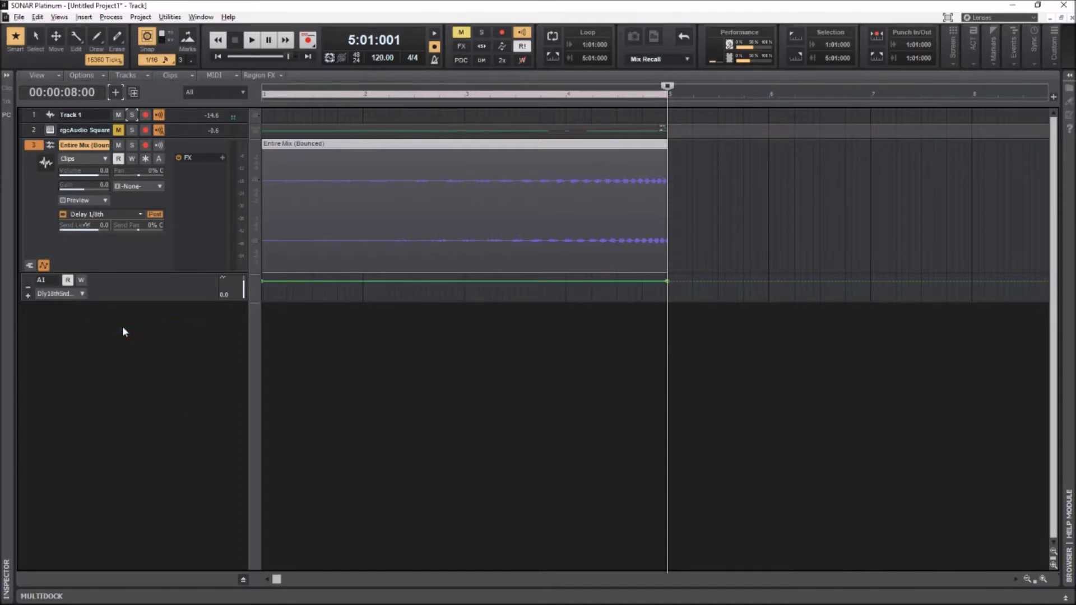
drag(139, 302, 137, 343)
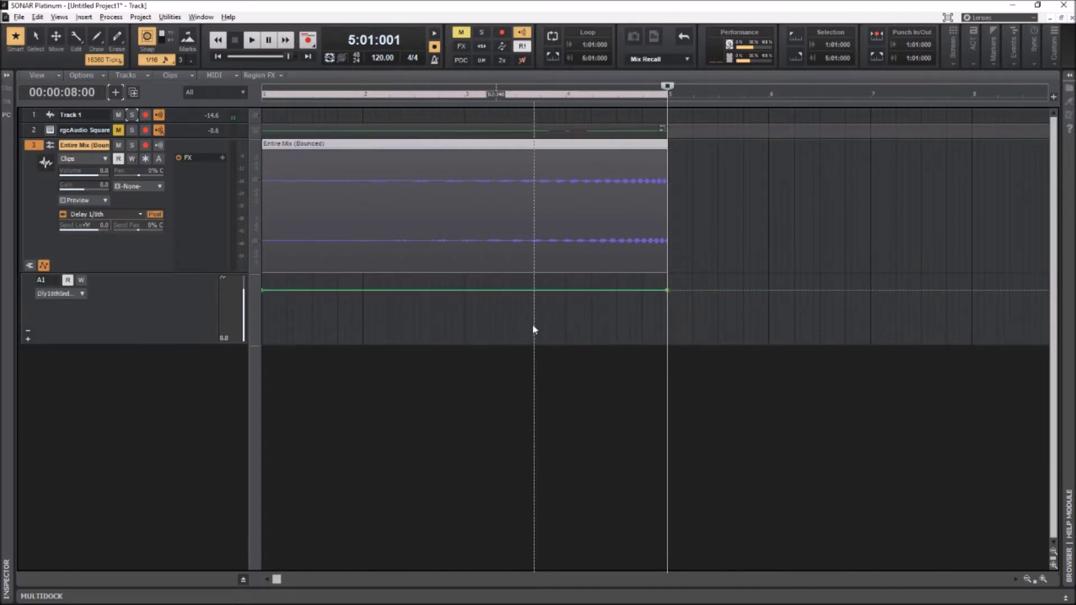
- Shape the send envelope to stay at -INF through bar 5, then jump to full
click(657, 290)
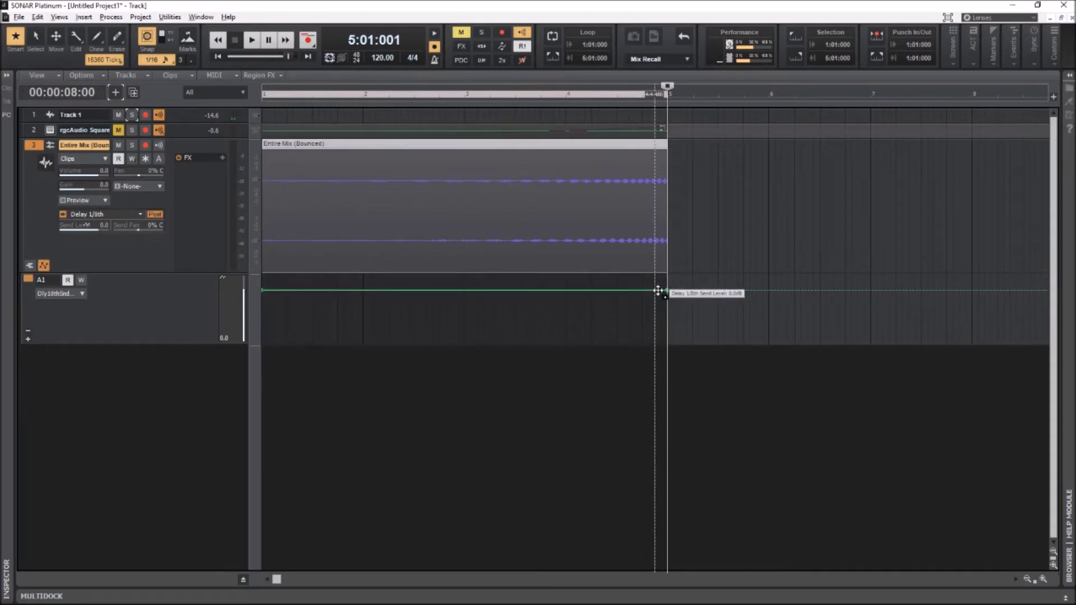
drag(657, 289, 666, 277)
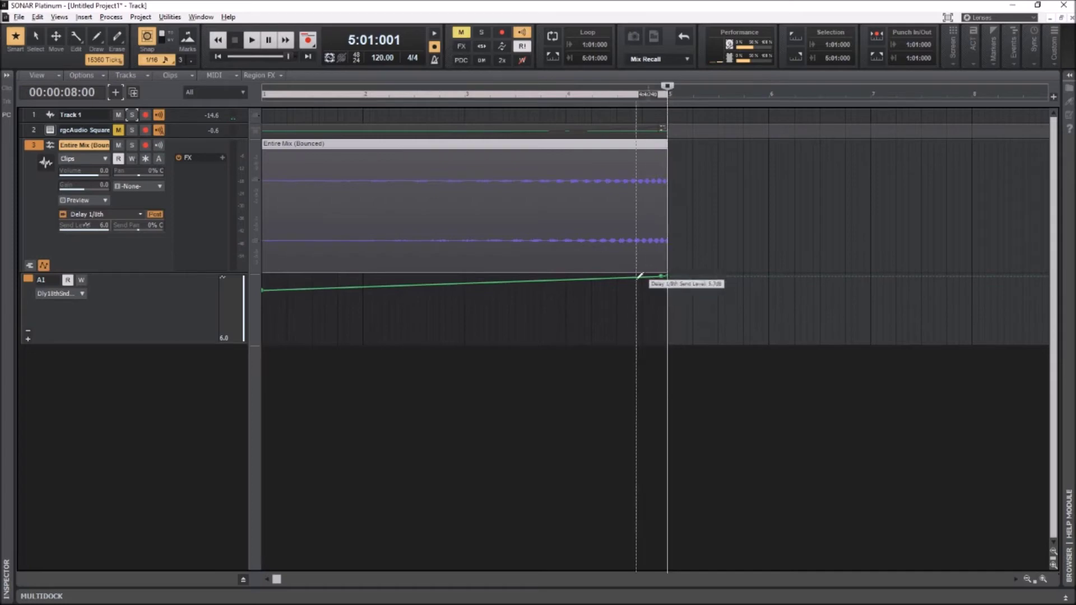
drag(611, 280, 663, 342)
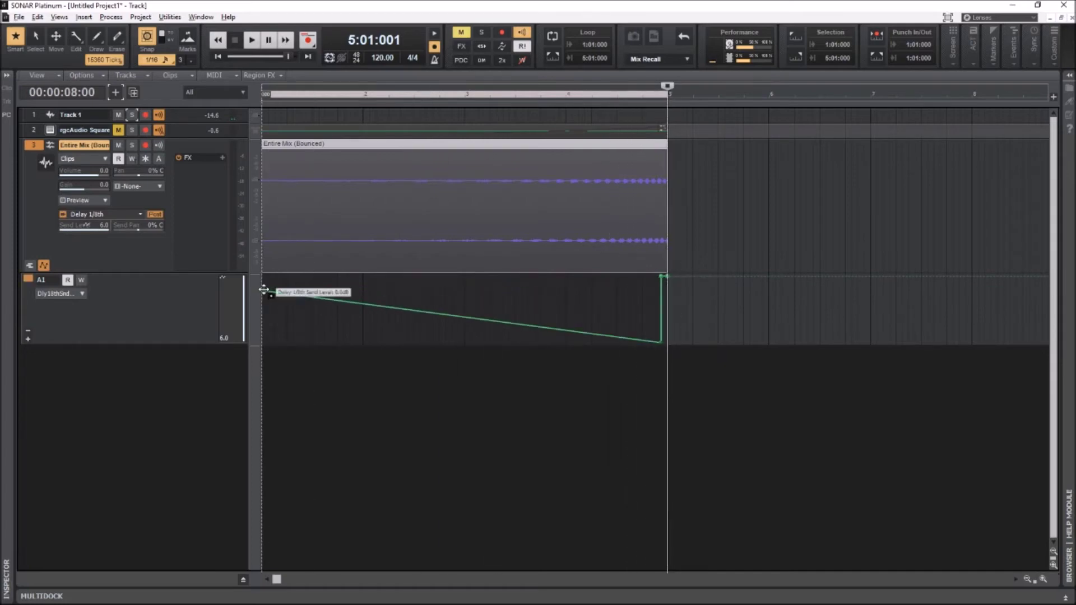
drag(264, 289, 263, 360)
key(w)
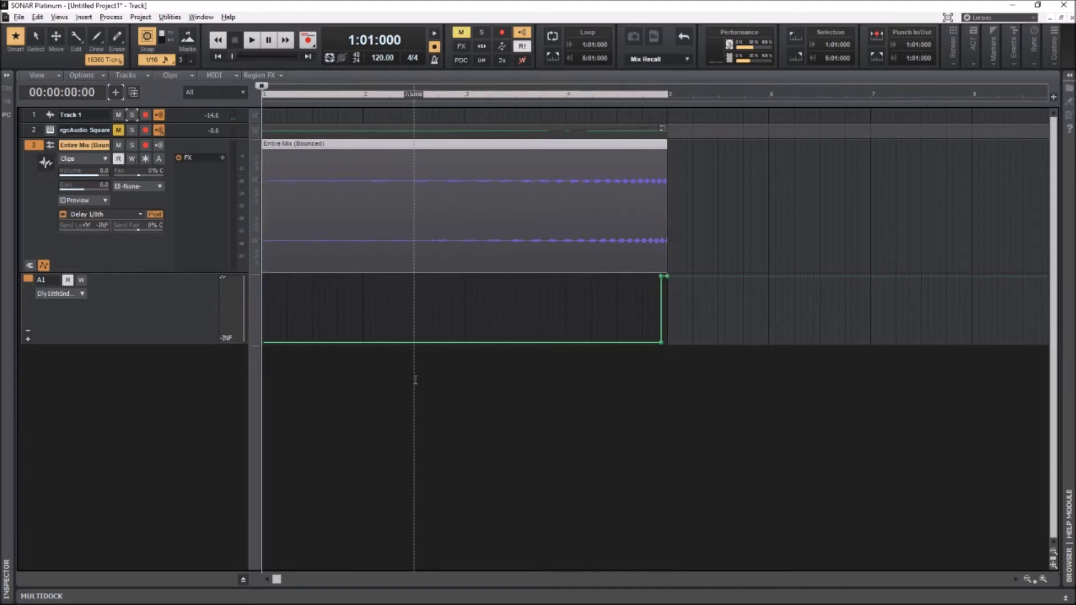
key(space)
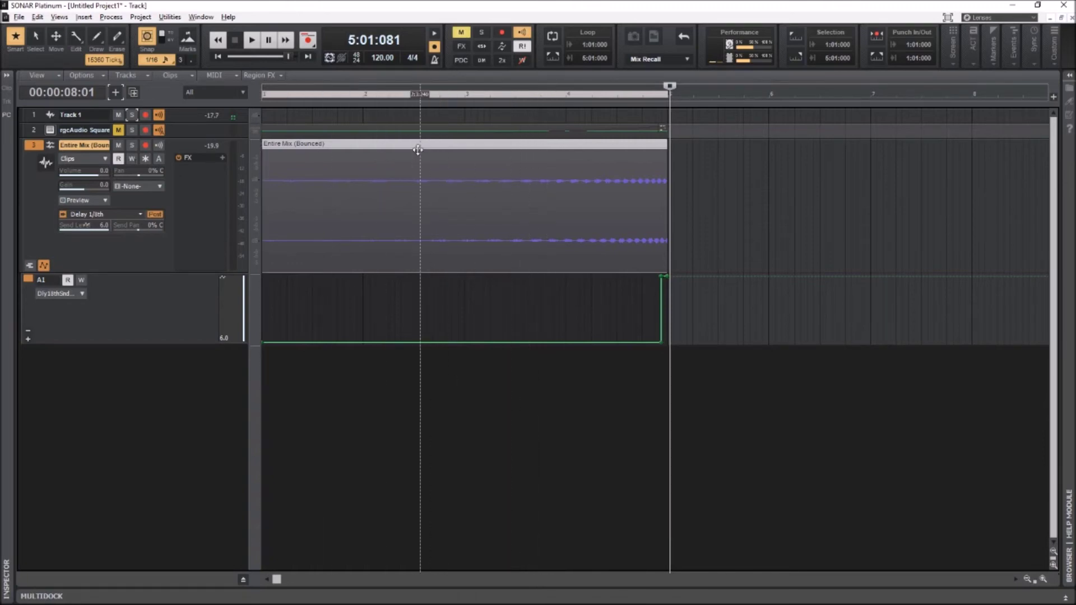
key(i)
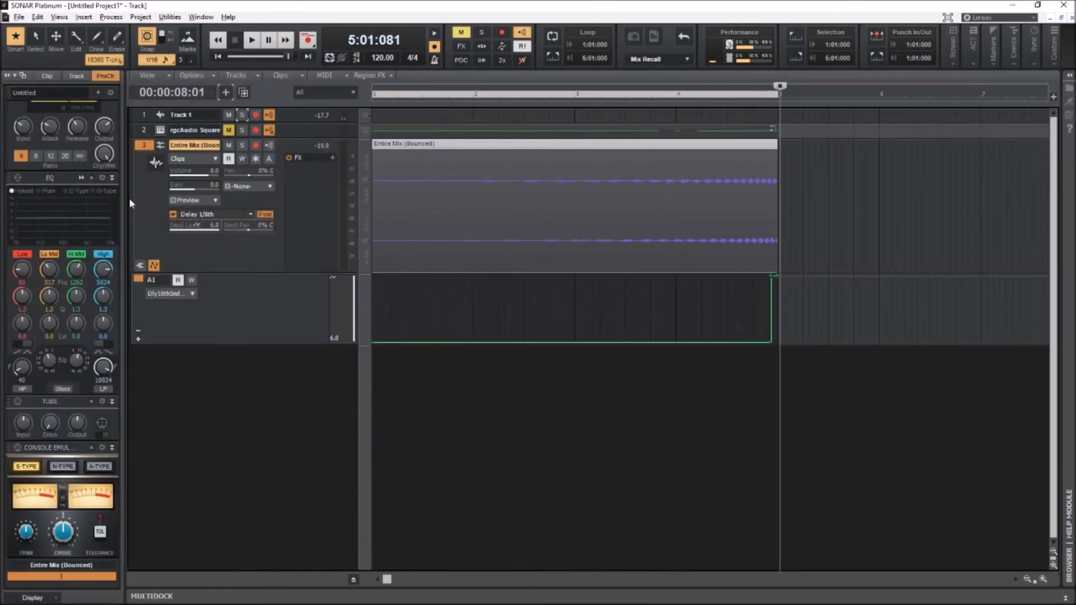
- Tick Looping under the Inspector's Groove Clip settings so the Entire Mix clip loops 16 beats, ending at bar 5
click(47, 75)
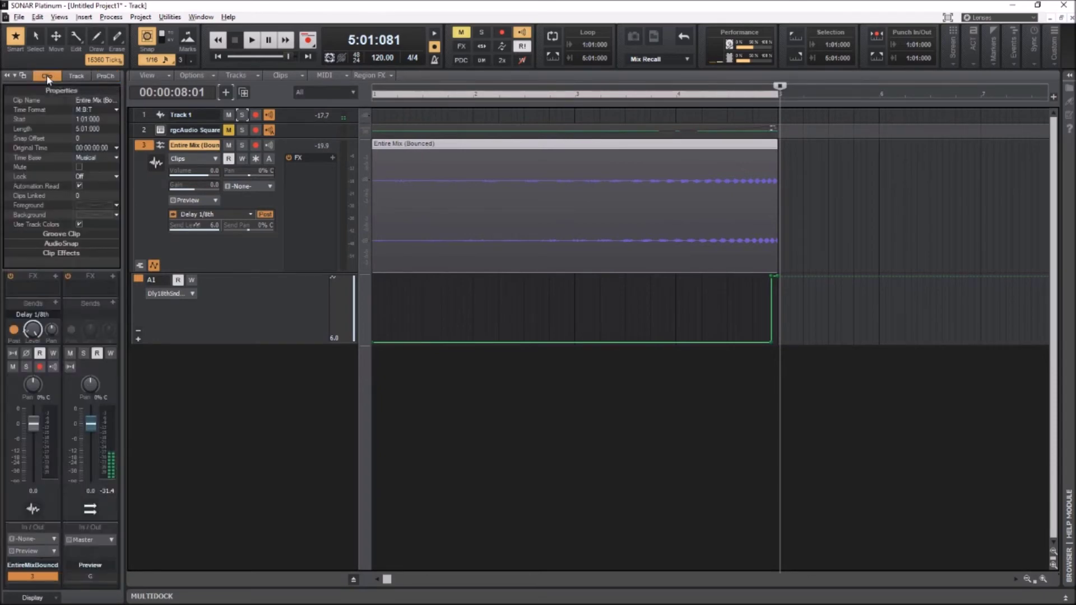
click(59, 235)
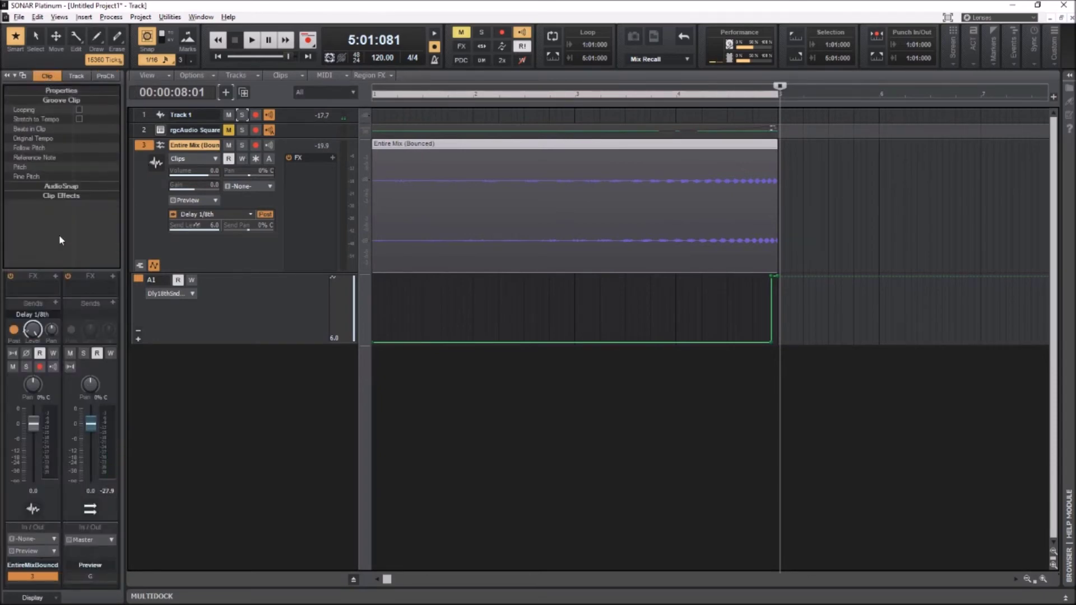
click(79, 110)
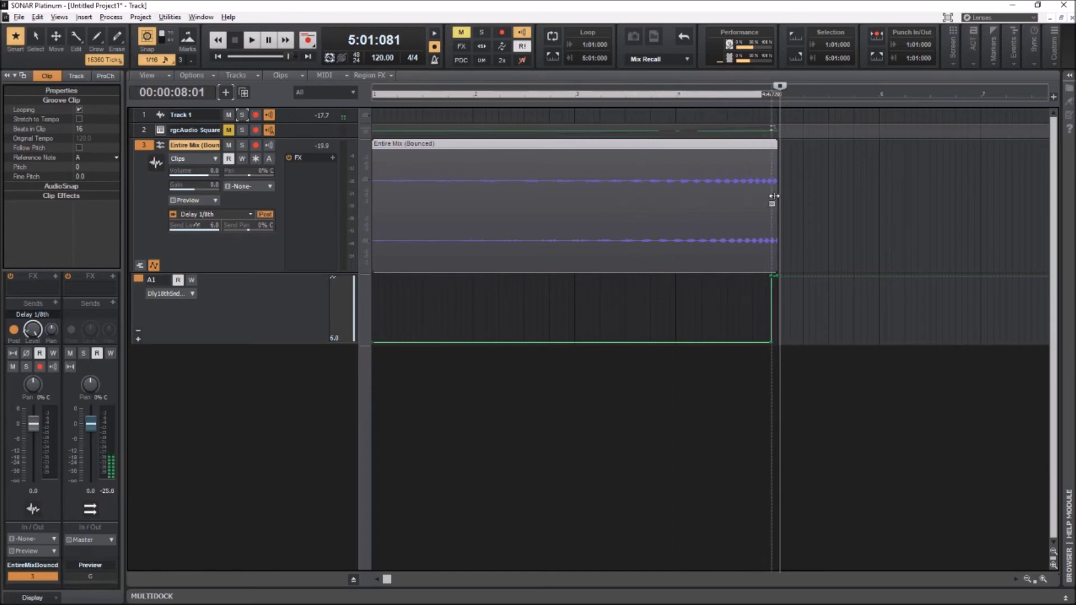
mouse_move(774, 196)
mouse_down()
mouse_move(694, 209)
mouse_move(776, 214)
mouse_up()
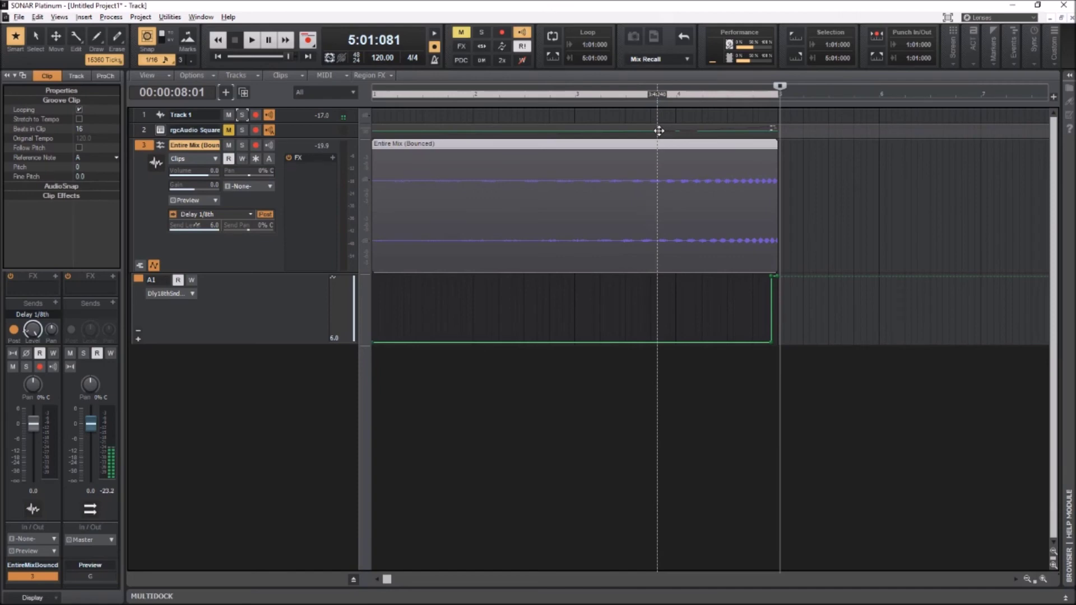
- Show the Media Browser's Audio Library folders (Backing Tracks, FX, Loops, One Shots) using the B shortcut
key(b)
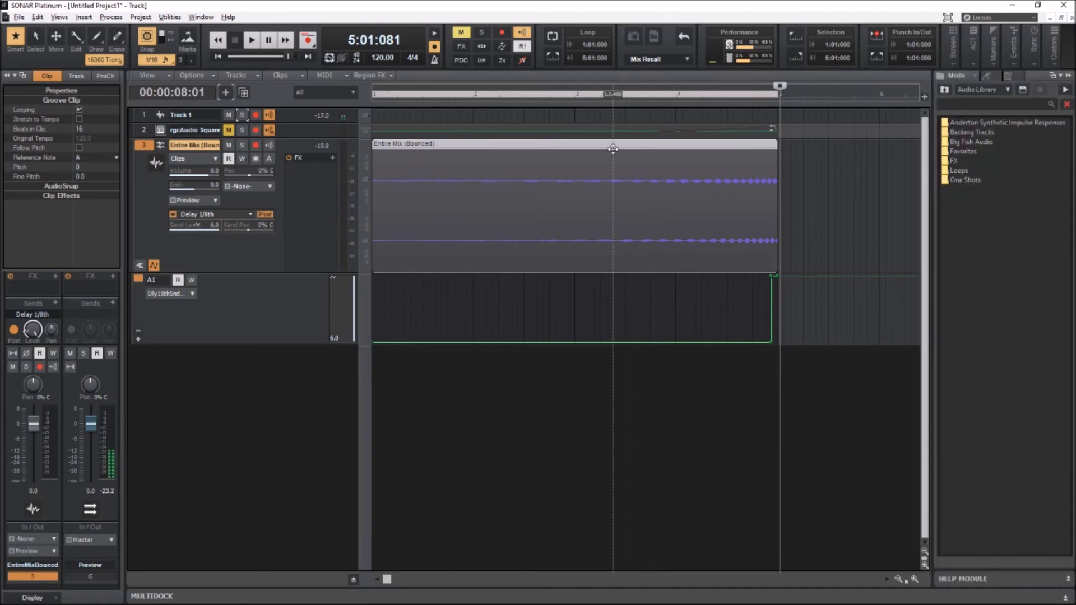